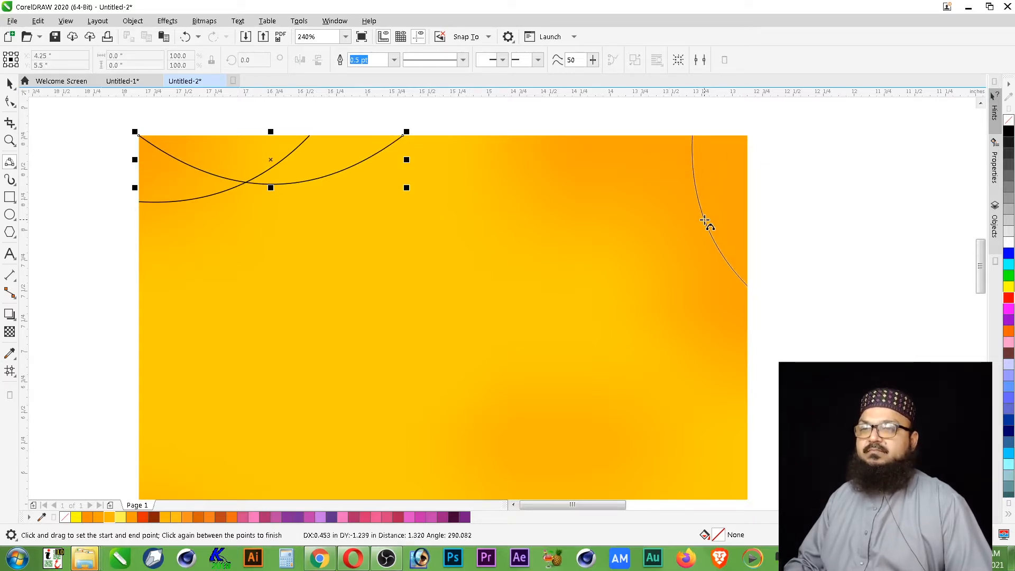
- Draw two crossing 3-point curves across the background's upper-right corner, one steep, about 0.46 by 1.24 in, and one wide and shallow
click(708, 218)
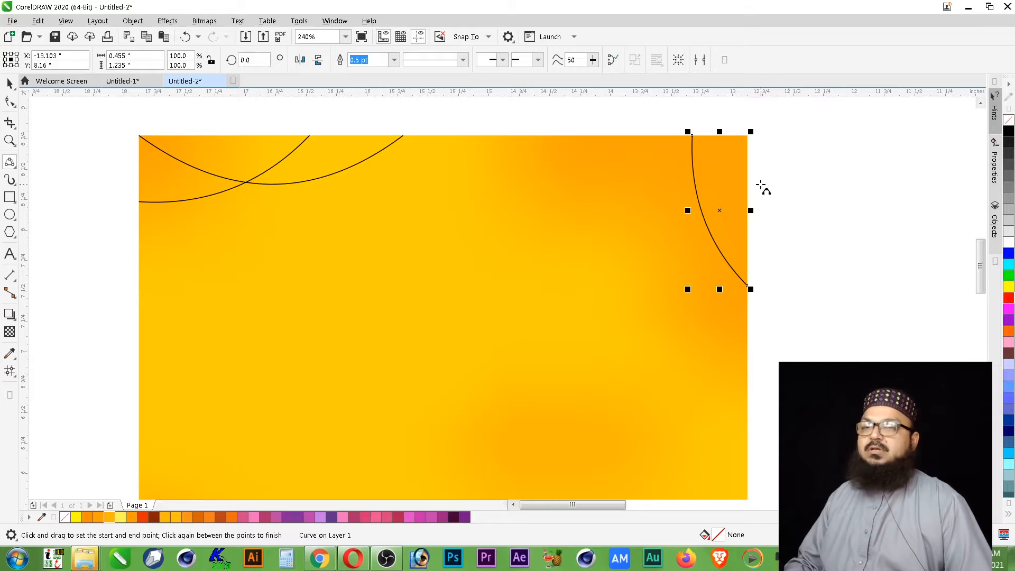
drag(748, 194, 555, 136)
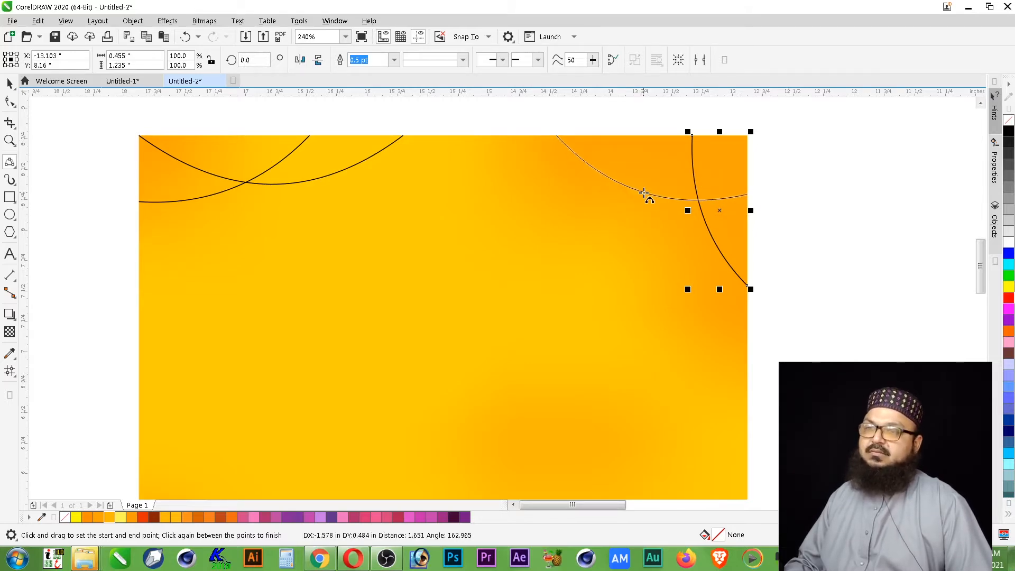
click(643, 192)
key(space)
click(804, 129)
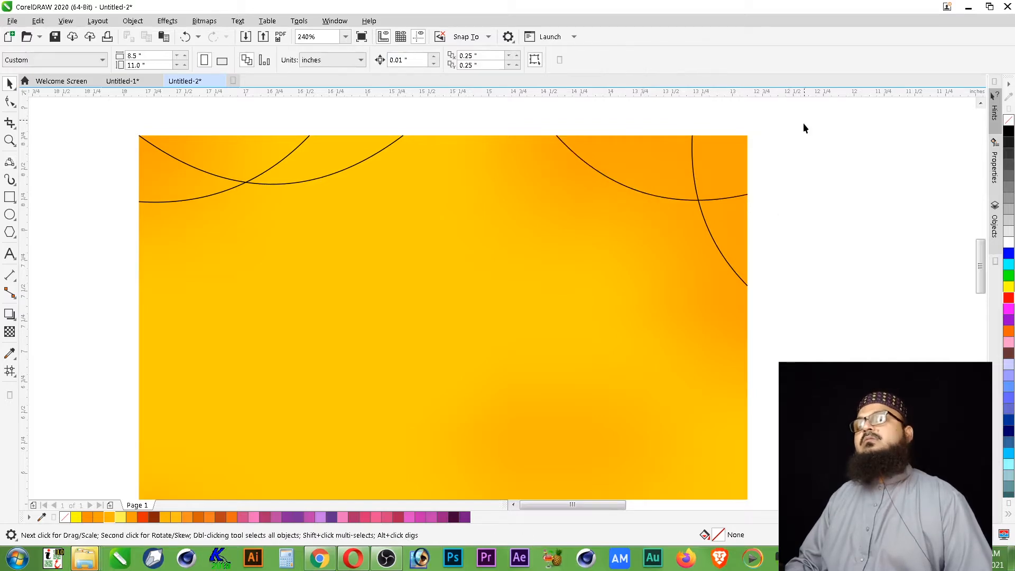
- Colour the outlines of all four corner curves light yellow (R255 G246 B82)
drag(486, 360, 468, 361)
drag(435, 117, 109, 255)
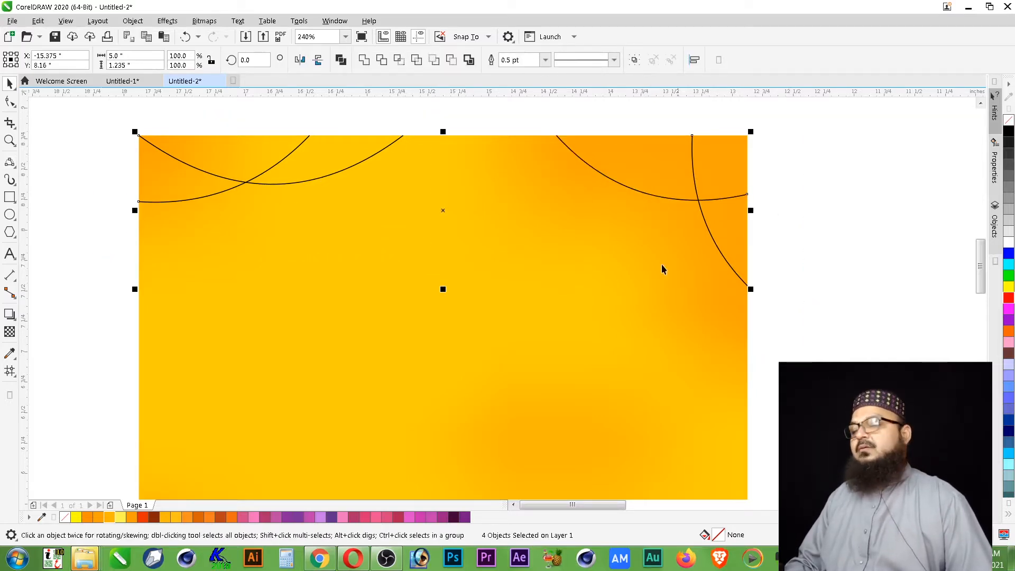
right_click(120, 518)
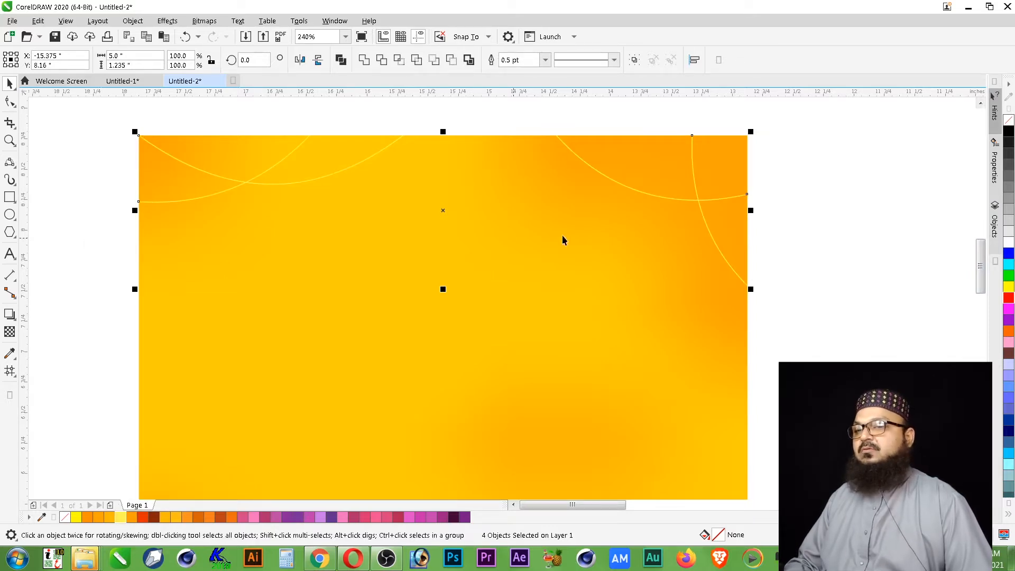
- Set the outline width of the four selected curves to 0.014 inches
key(F12)
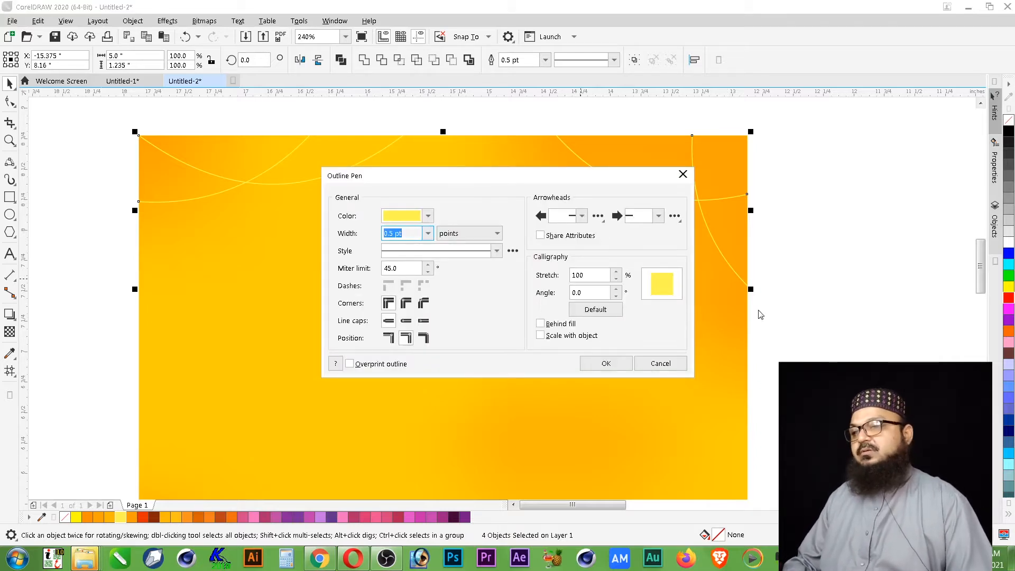
click(470, 233)
click(460, 244)
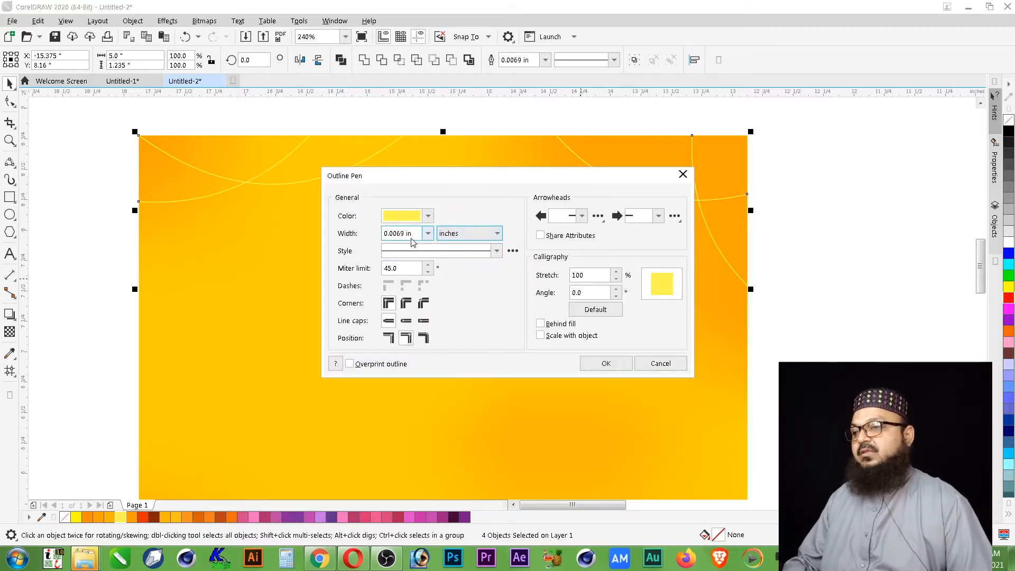
drag(413, 238, 347, 236)
text(.014)
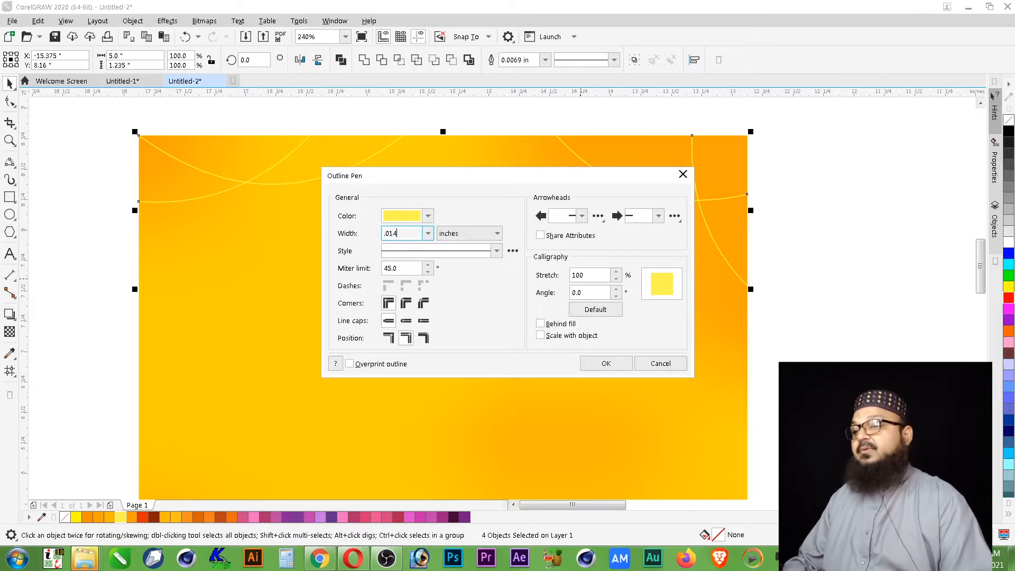
key(Tab)
key(shift+Tab)
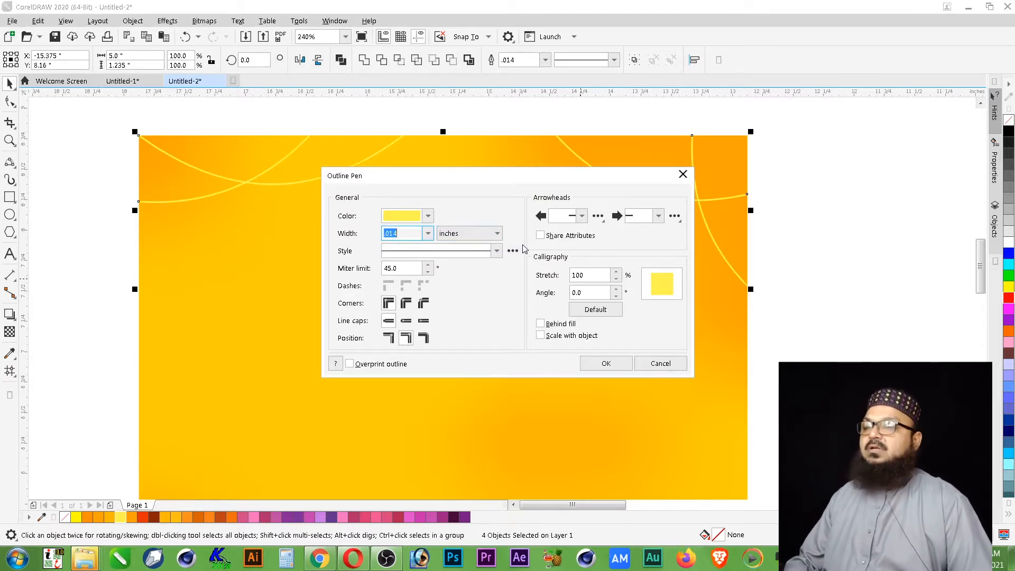
key(Tab)
click(607, 364)
click(811, 208)
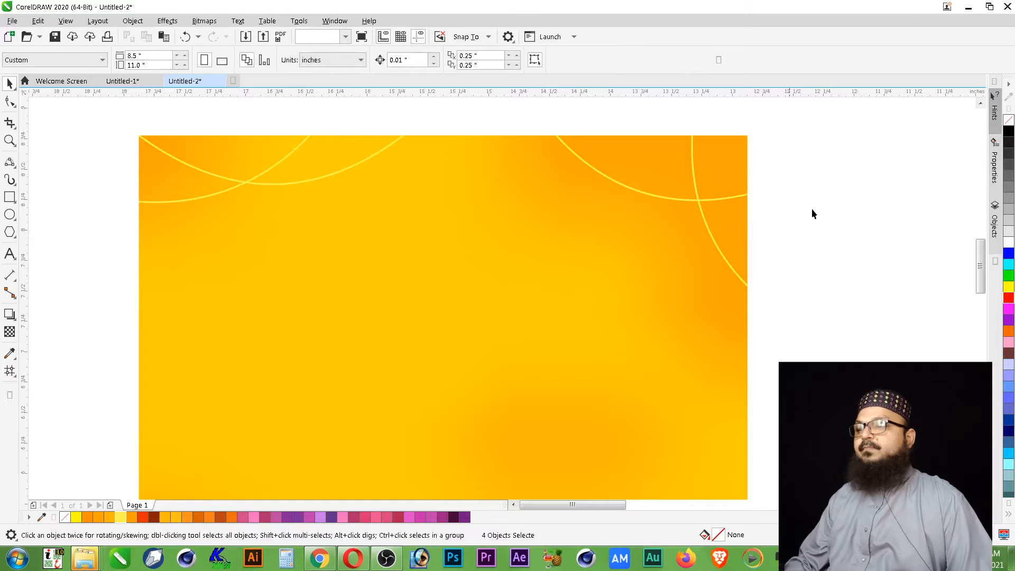
- Convert the outlines of all four yellow curves to objects
click(720, 252)
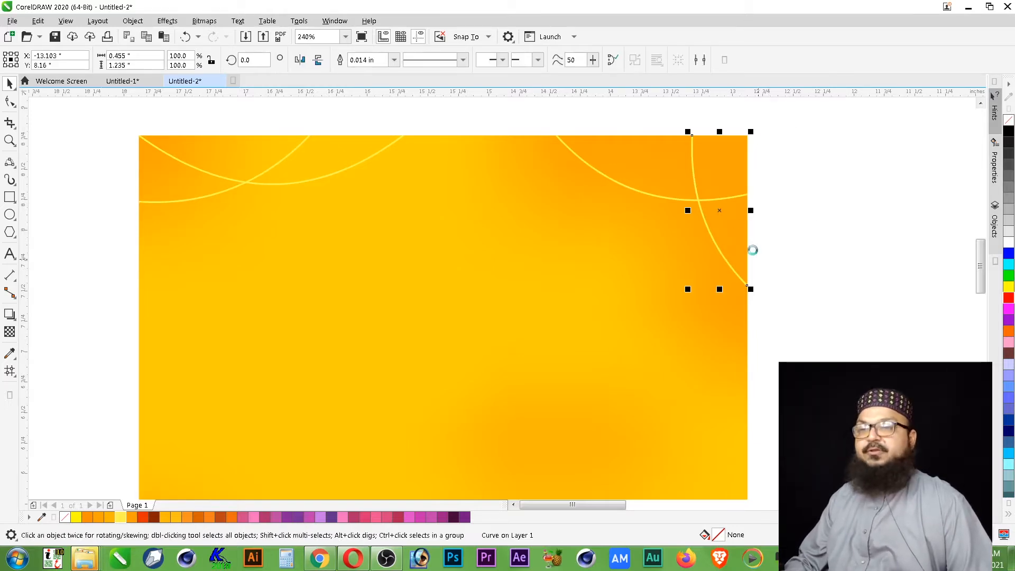
click(729, 198)
click(731, 196)
key(ctrl+shift+q)
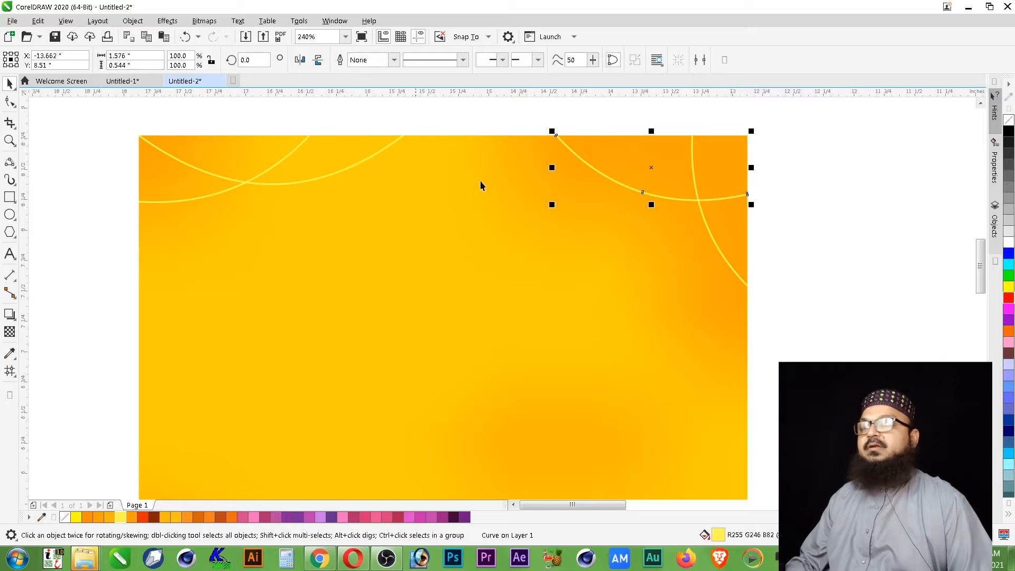
click(356, 166)
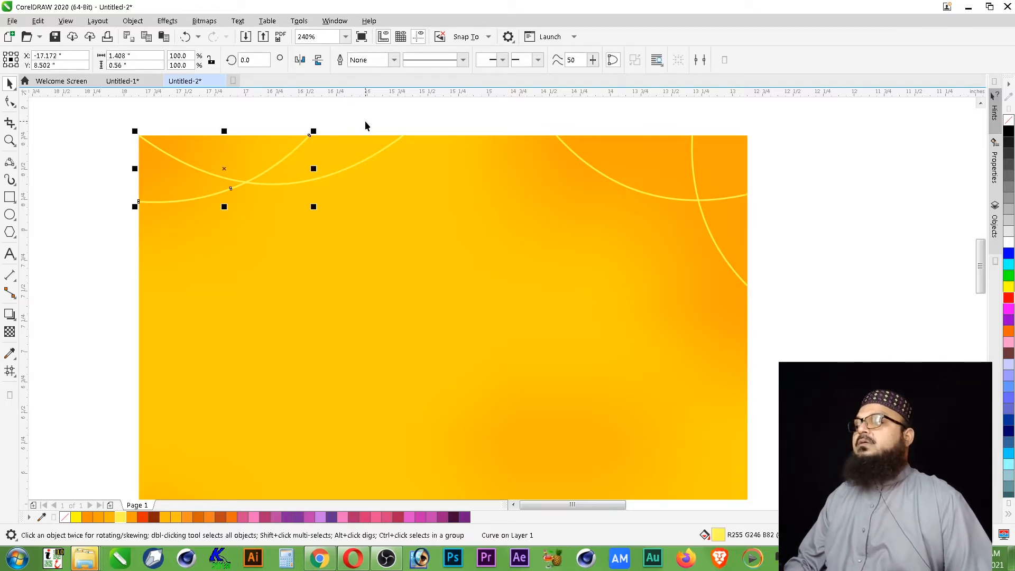
click(115, 119)
drag(115, 119, 756, 298)
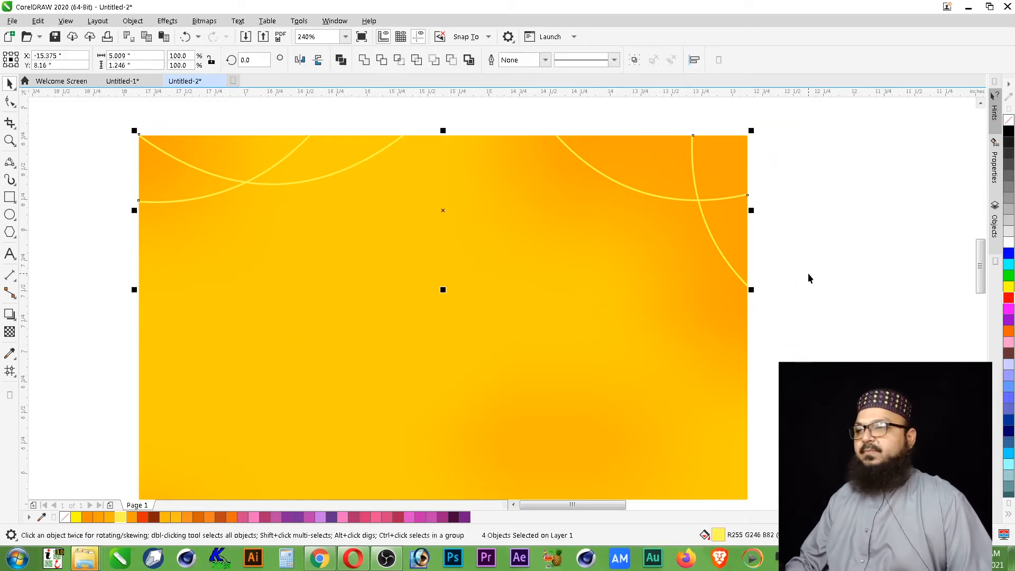
click(471, 126)
key(z)
drag(104, 120, 466, 254)
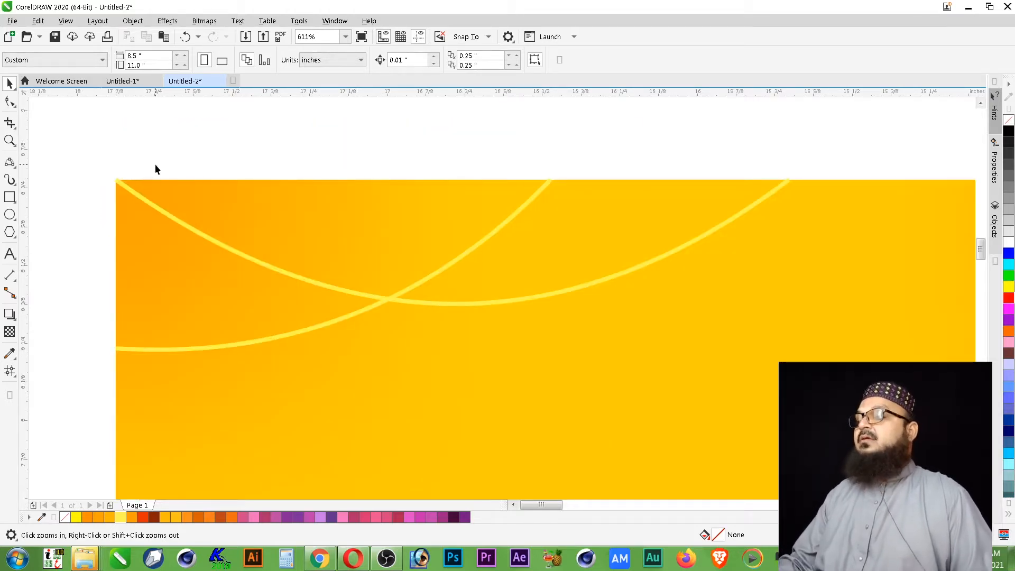
drag(77, 144, 784, 395)
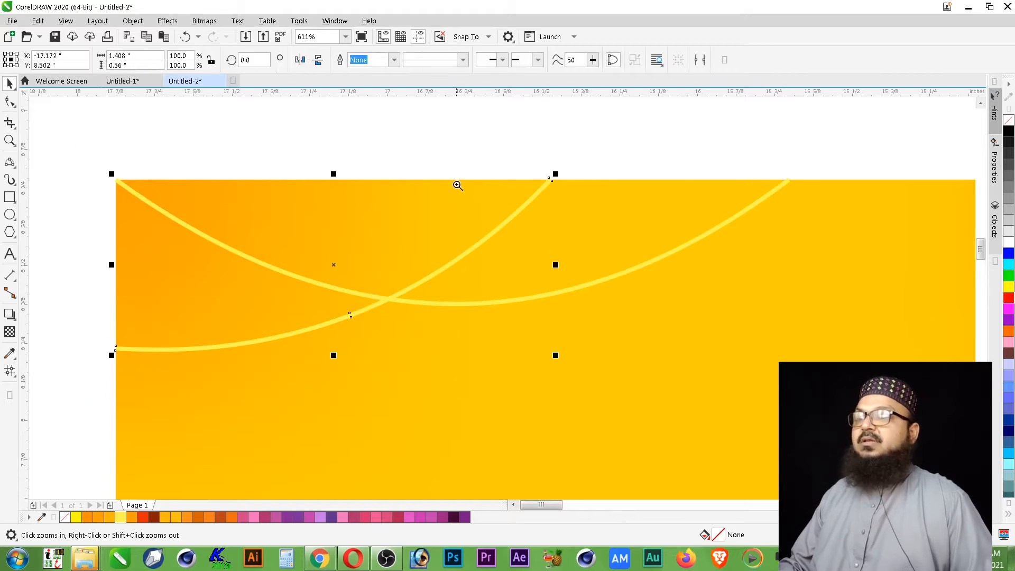
drag(457, 185, 594, 249)
key(F4)
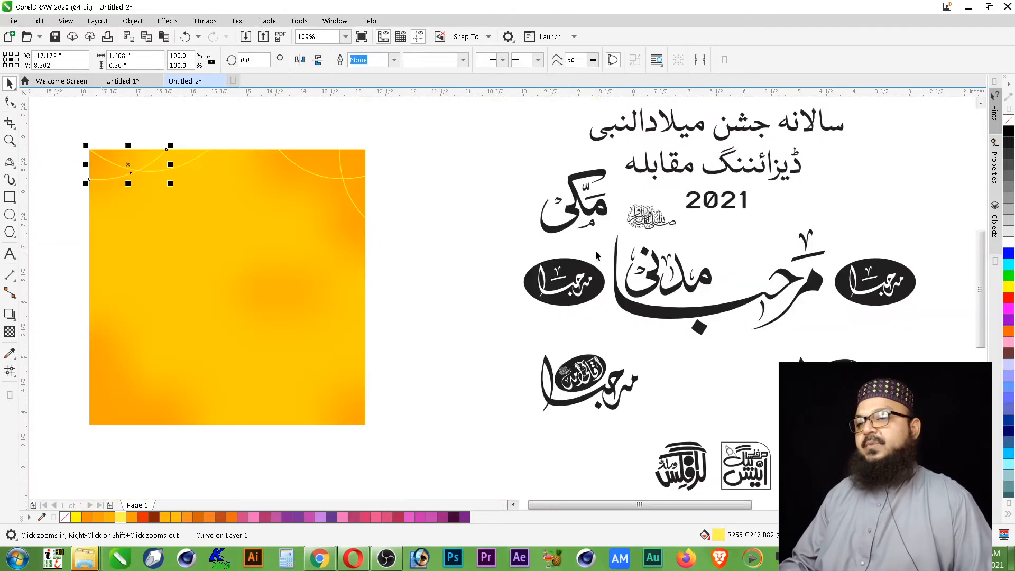
click(195, 139)
key(F2)
drag(216, 135, 224, 138)
key(F4)
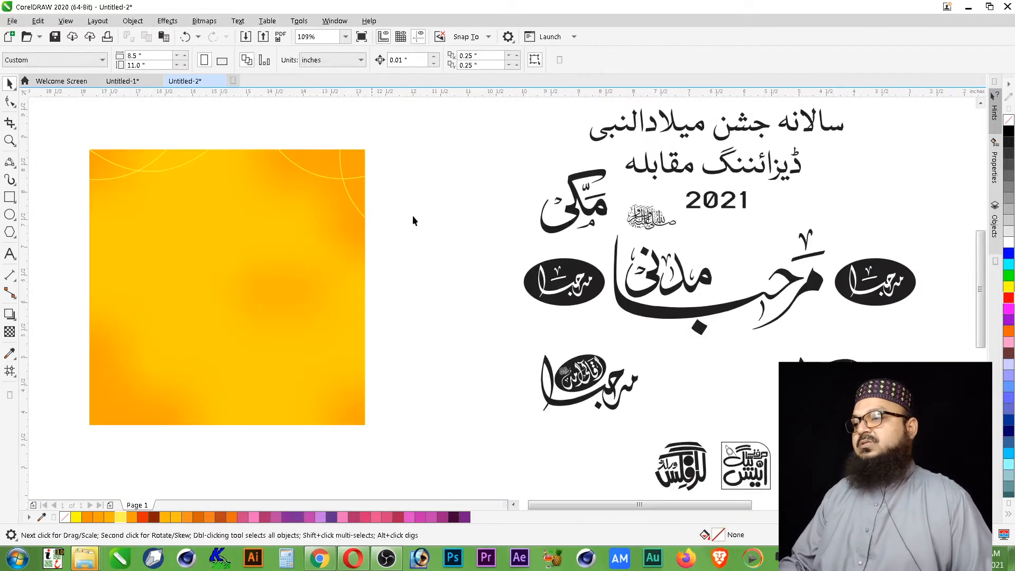
- Apply a Gaussian blur with a radius of 0.9 pixels to the two curves in the background's upper-left corner
key(F2)
drag(75, 141, 222, 201)
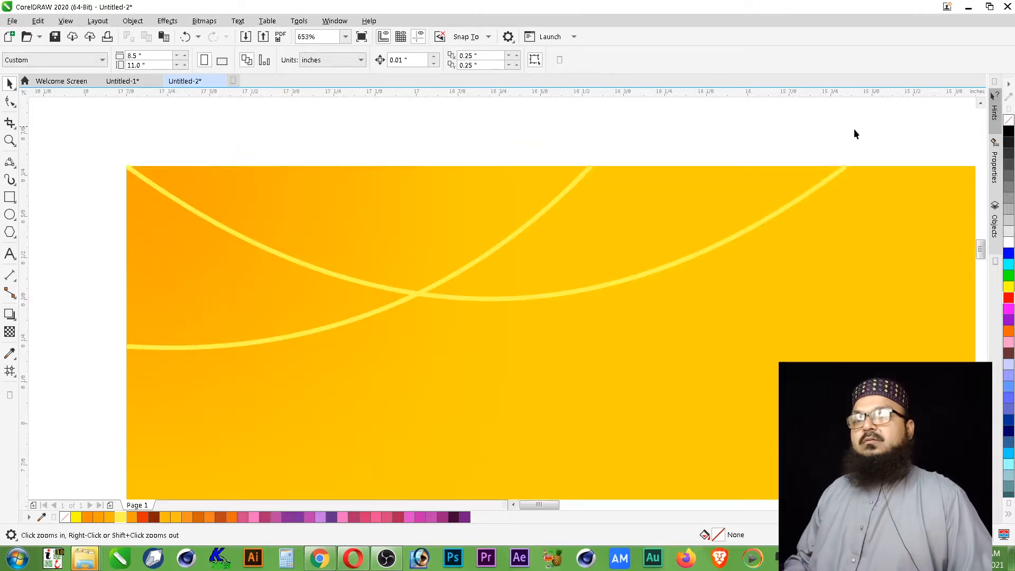
drag(899, 132, 65, 391)
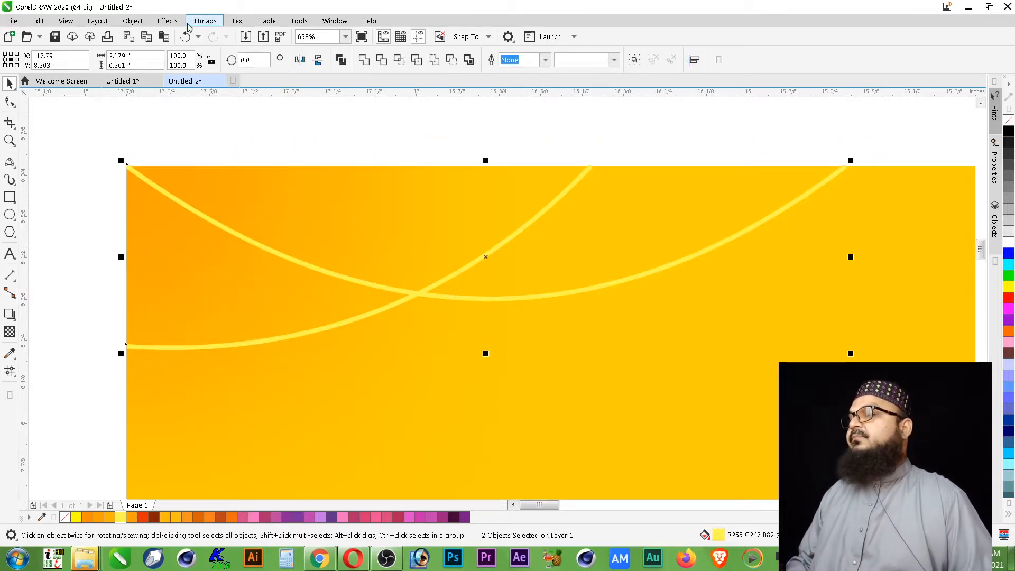
click(167, 21)
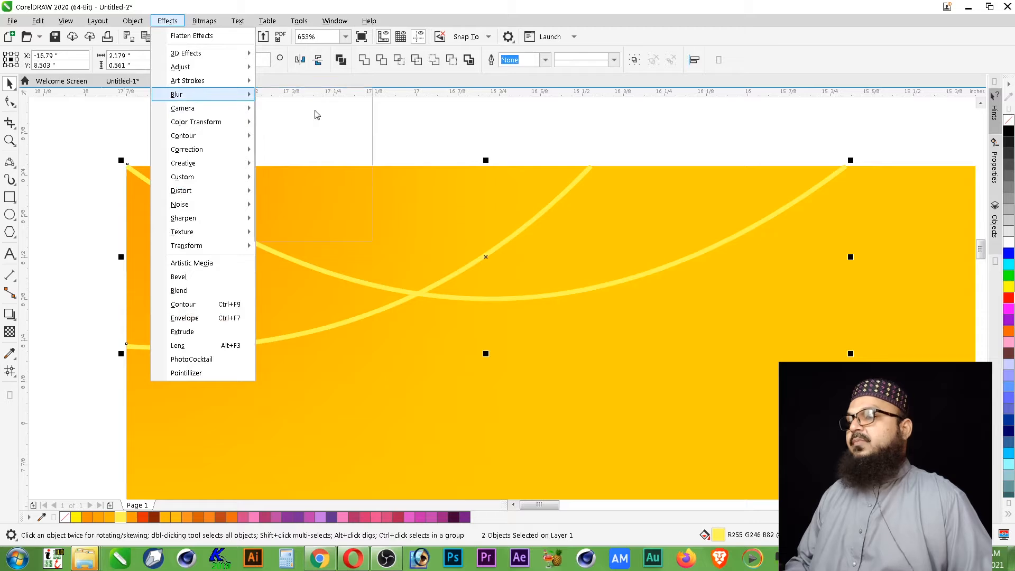
mouse_move(176, 94)
click(325, 132)
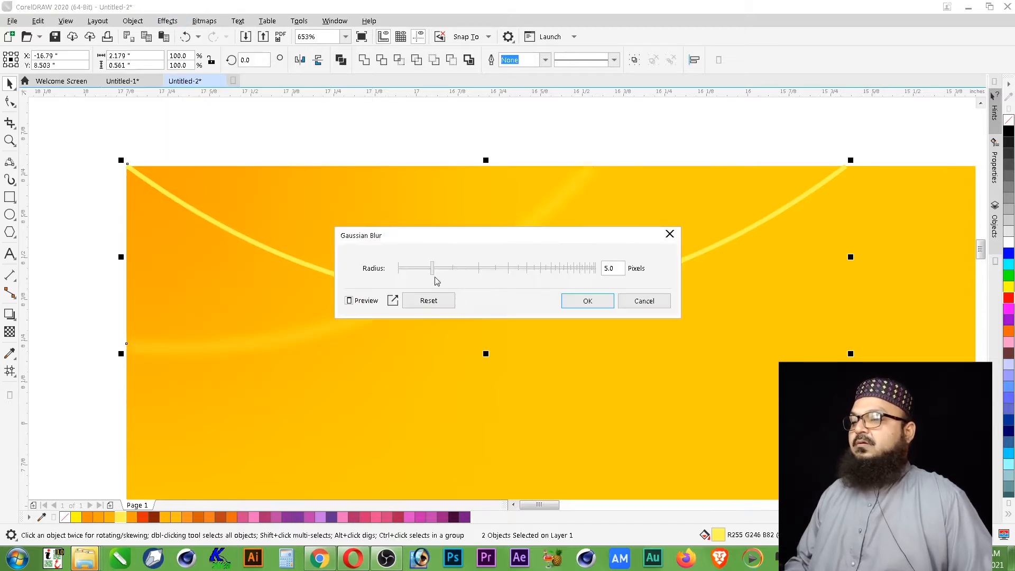
drag(432, 269, 409, 269)
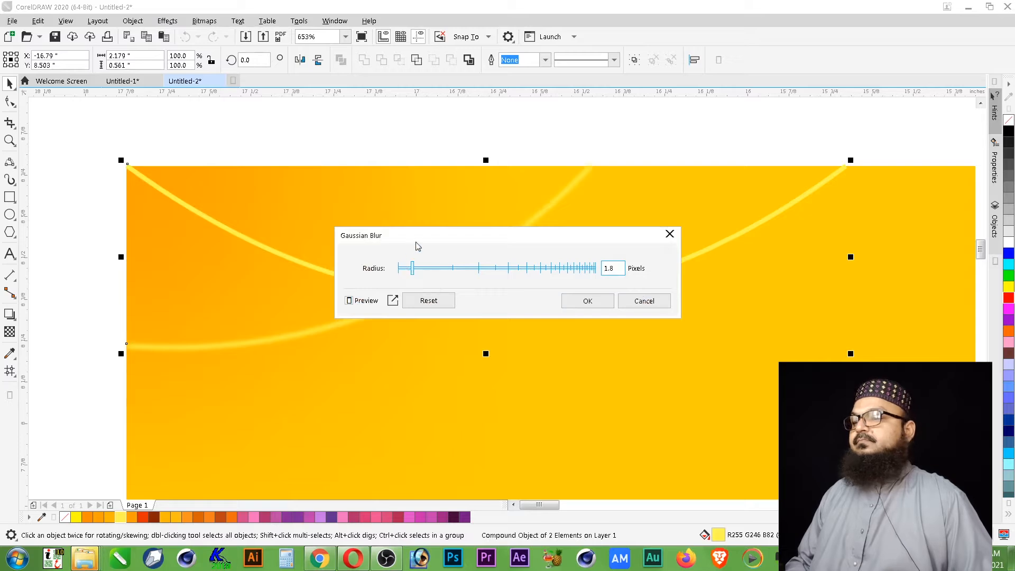
drag(424, 240, 408, 377)
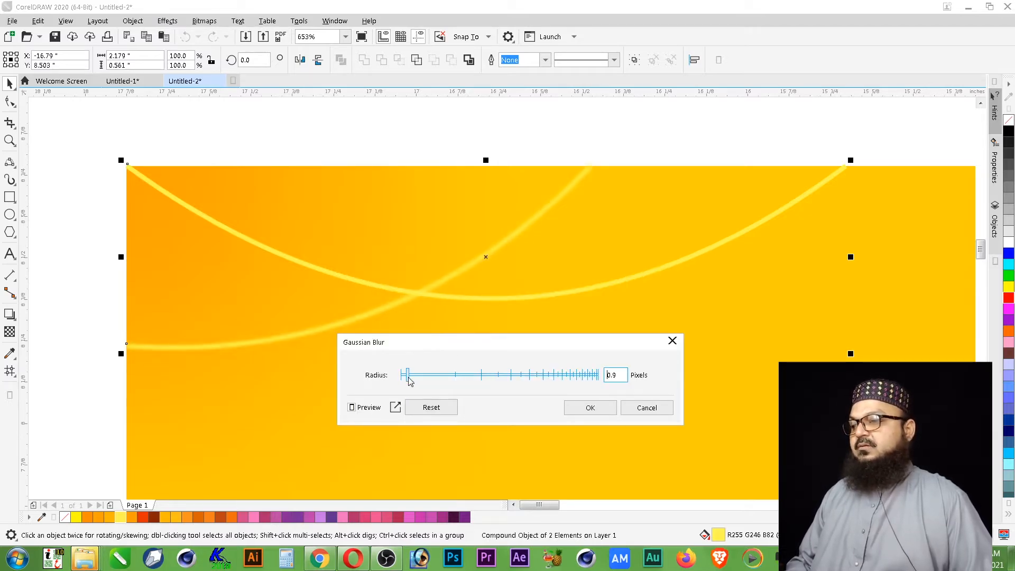
click(593, 408)
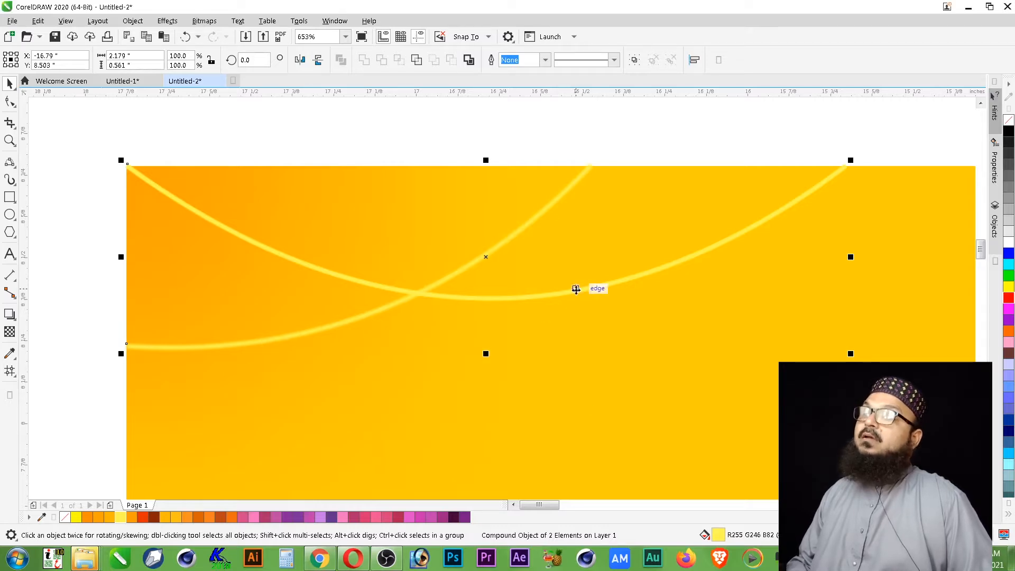
click(443, 143)
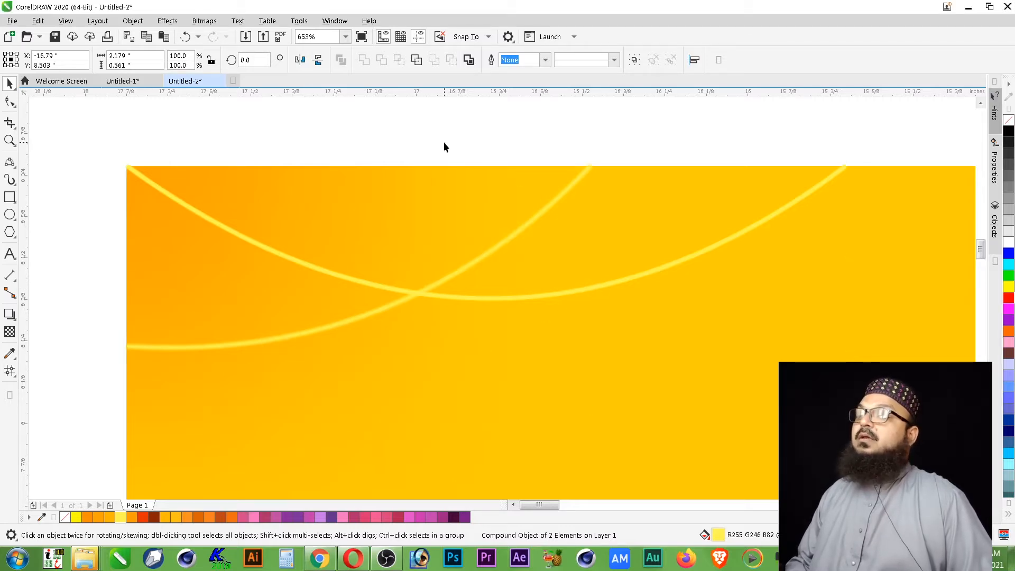
- Apply another Gaussian blur to only the wider upper-left curve, keeping the last-used radius
click(597, 289)
click(175, 22)
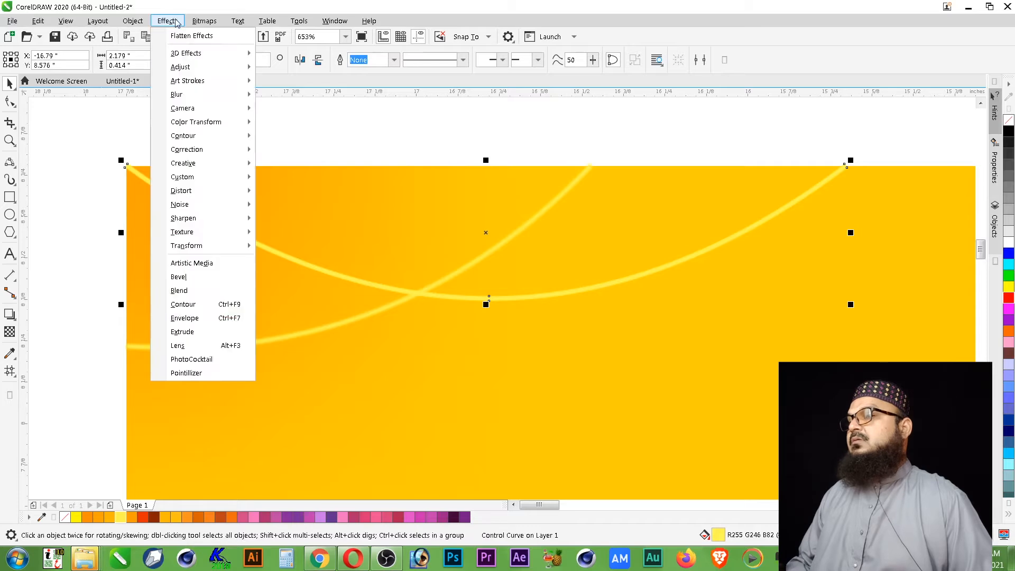
mouse_move(210, 95)
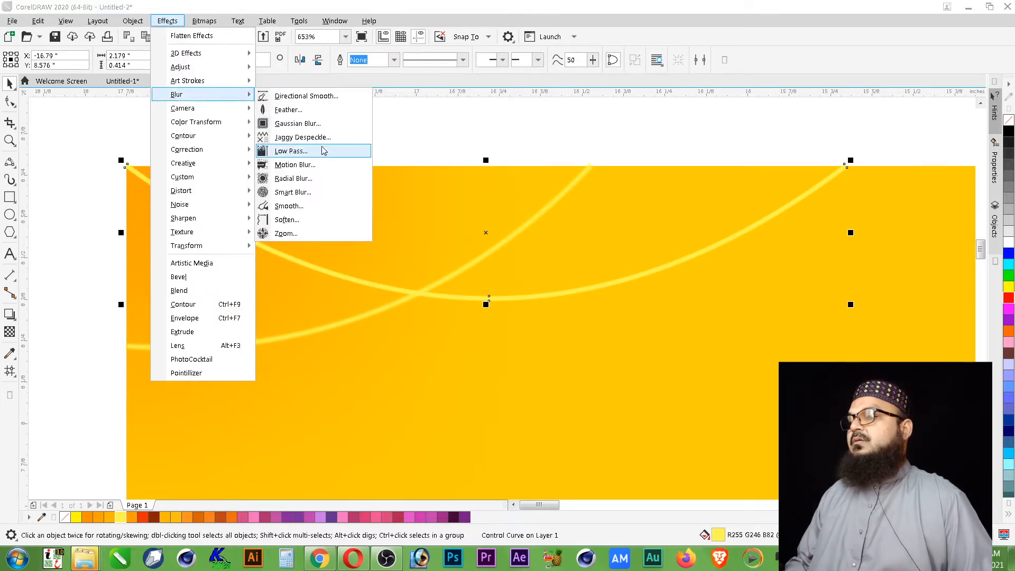
click(299, 124)
click(588, 300)
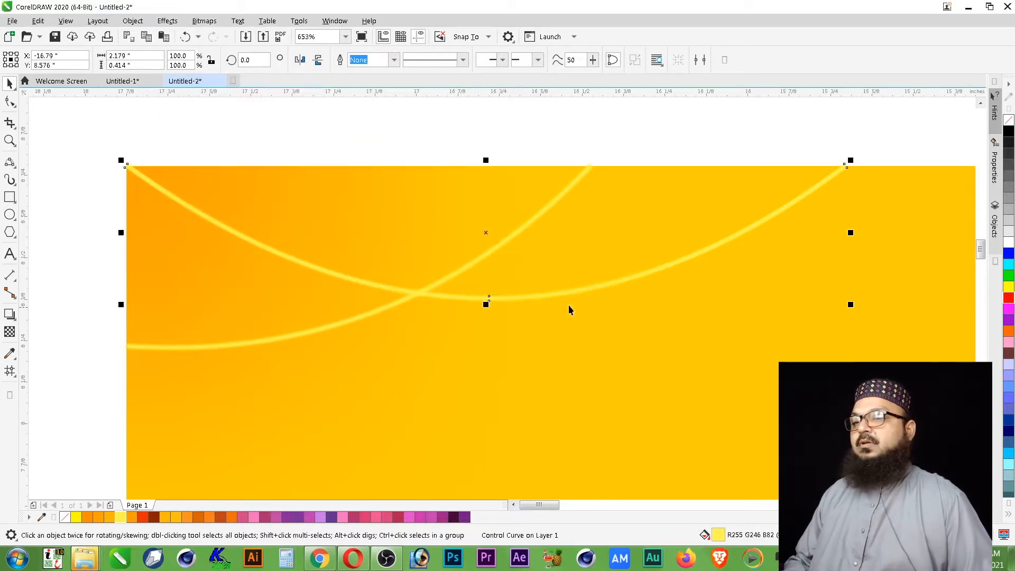
- Apply a Gaussian blur with a radius of 0.9 pixels to the two curves in the background's upper-right corner
scroll(204, 208, down, 3)
key(F2)
drag(650, 152, 1000, 465)
drag(236, 451, 236, 451)
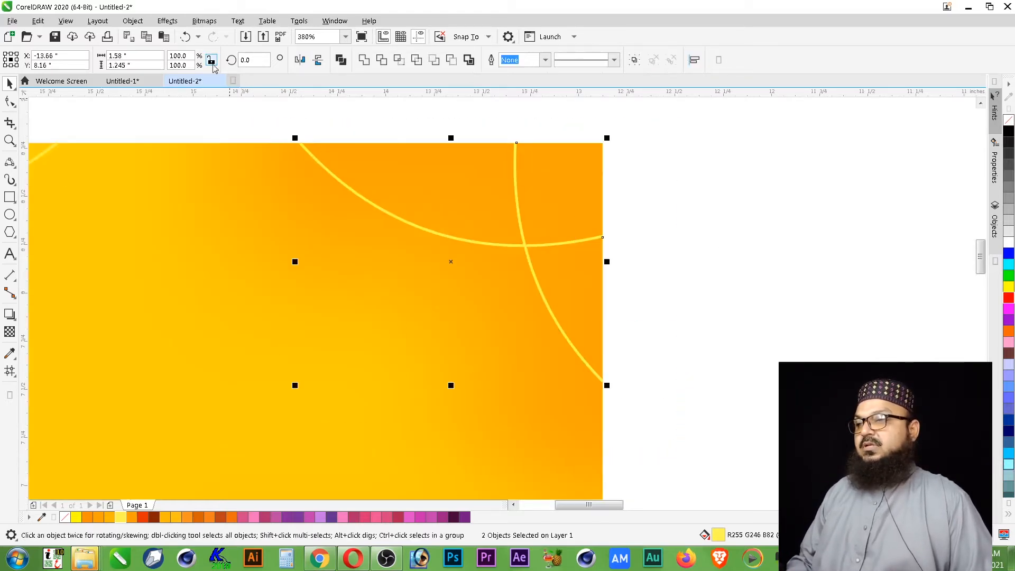
click(132, 21)
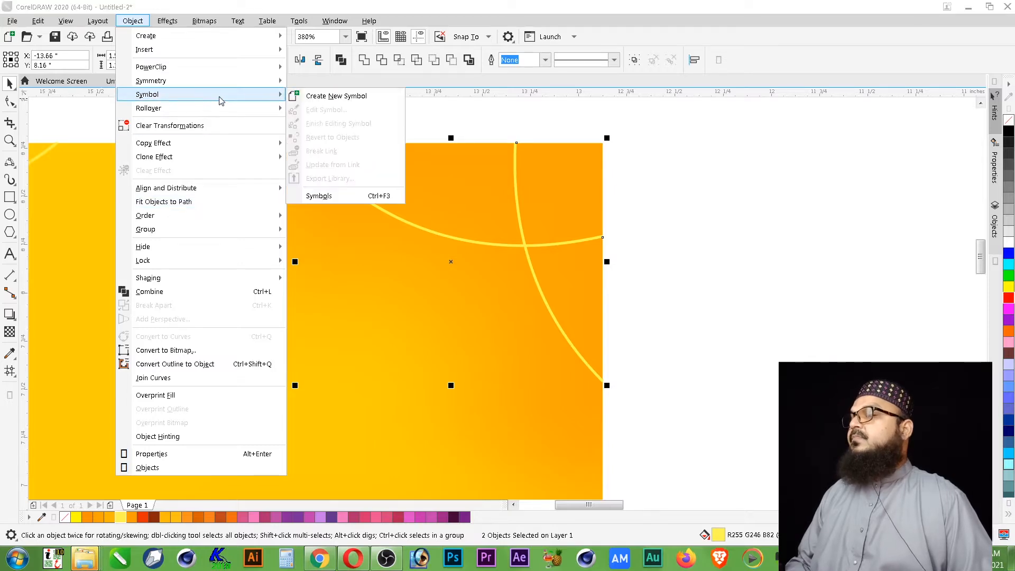
mouse_move(167, 21)
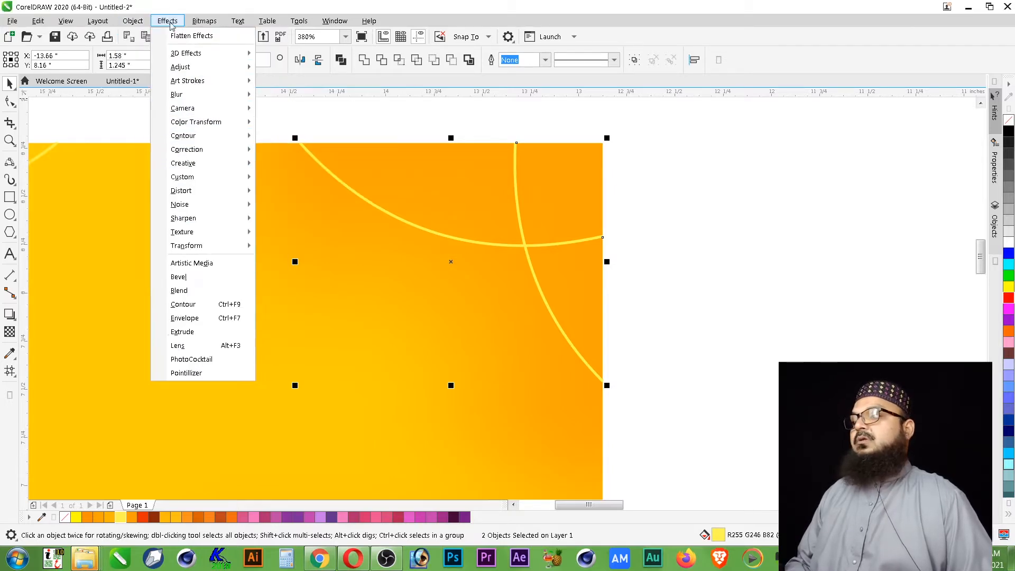
mouse_move(214, 95)
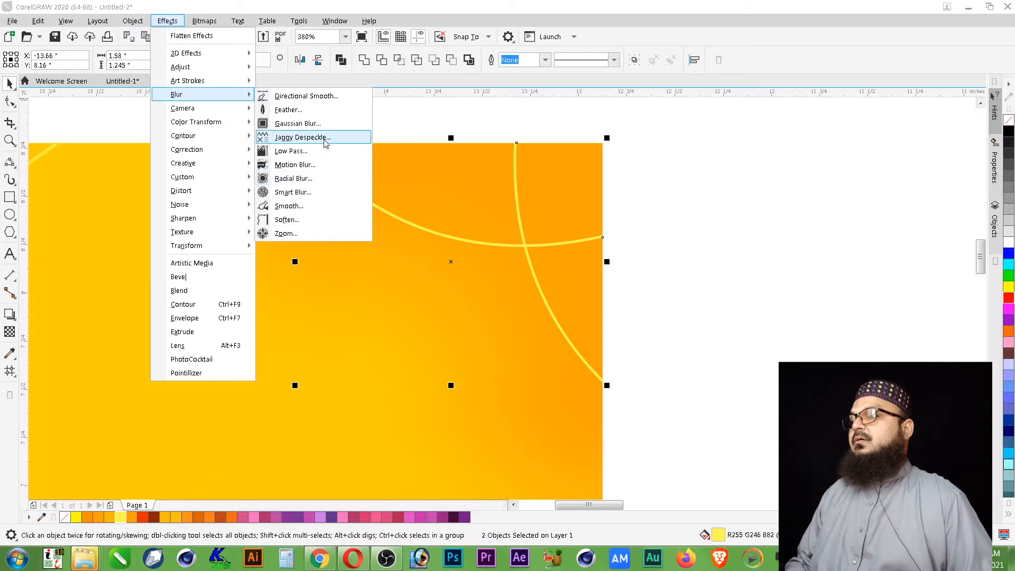
click(297, 123)
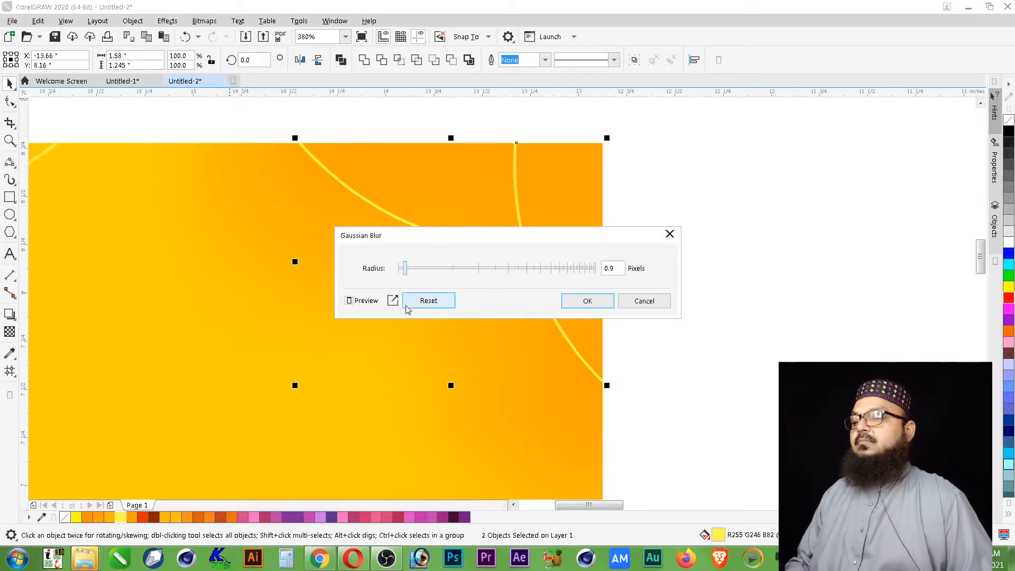
click(575, 298)
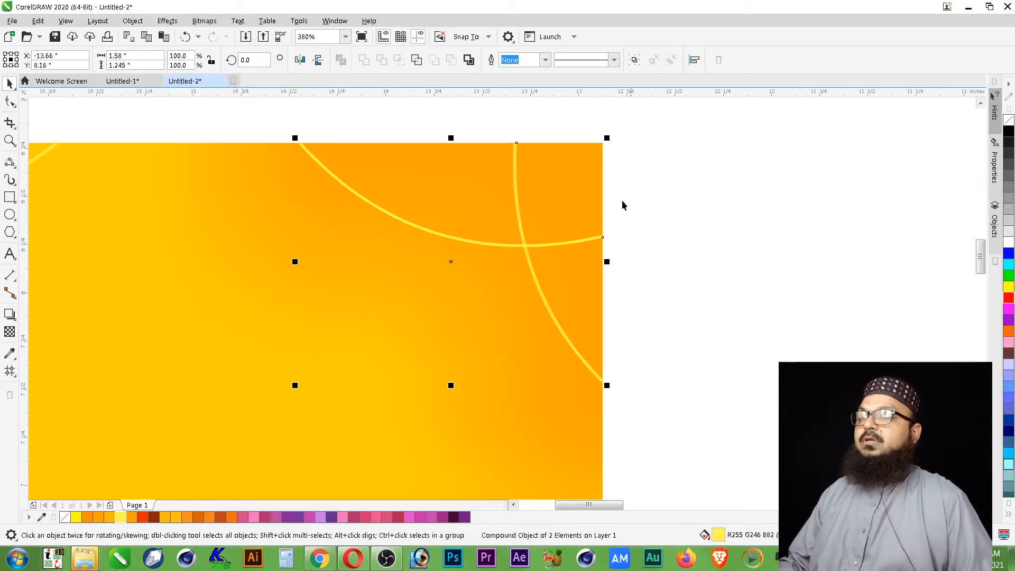
- Examine the blurred edges of the two upper-right curves up close
key(F2)
drag(642, 189, 458, 271)
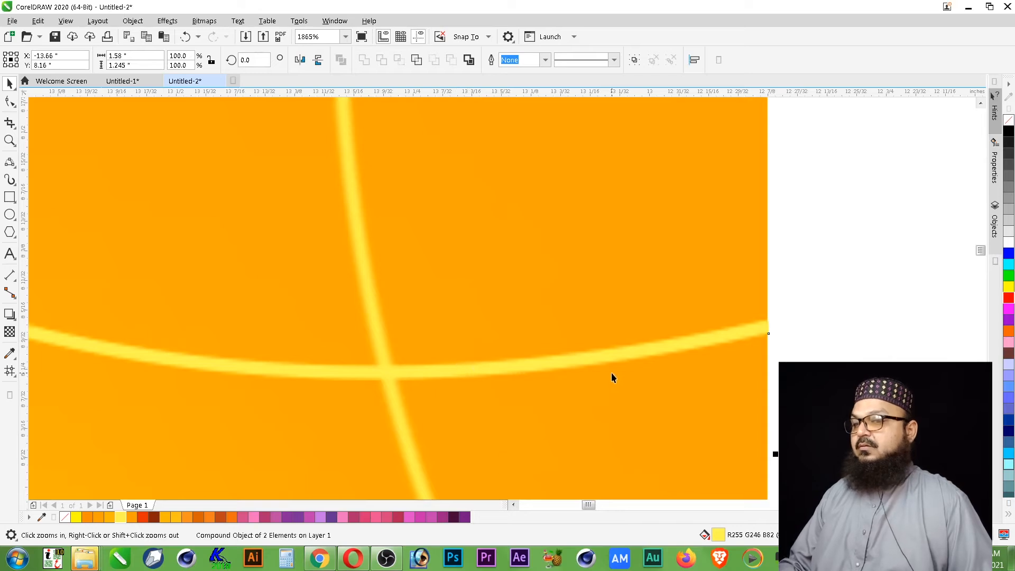
scroll(611, 372, down, 2)
drag(224, 315, 375, 383)
scroll(286, 316, down, 3)
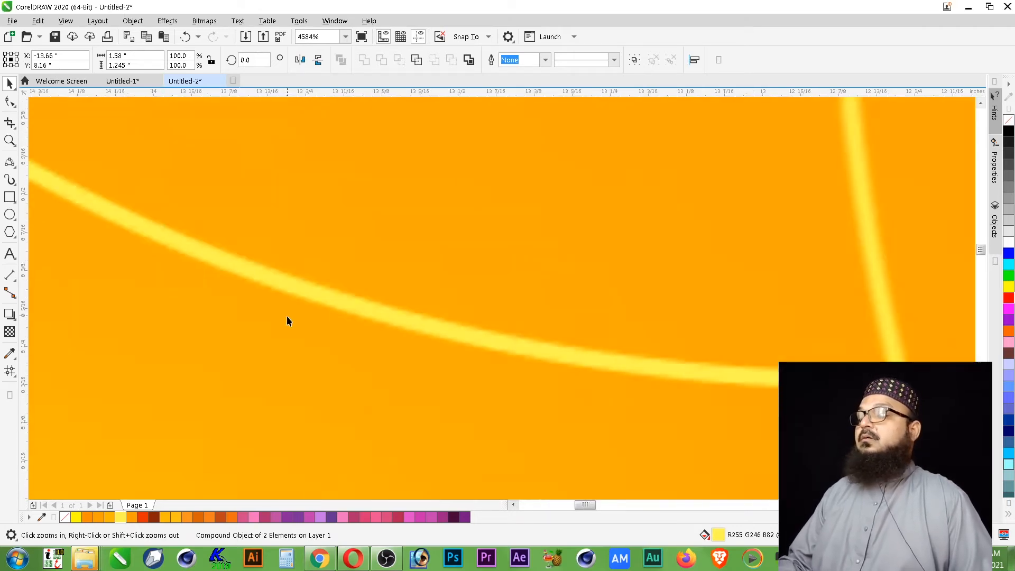
key(Escape)
scroll(268, 317, up, 2)
scroll(399, 304, down, 4)
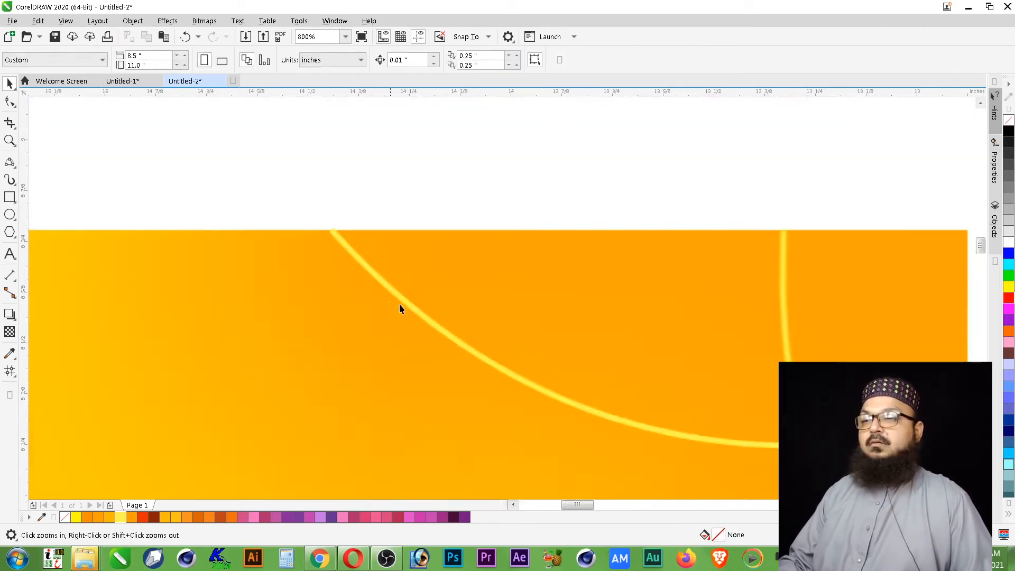
scroll(636, 362, up, 2)
scroll(585, 344, down, 2)
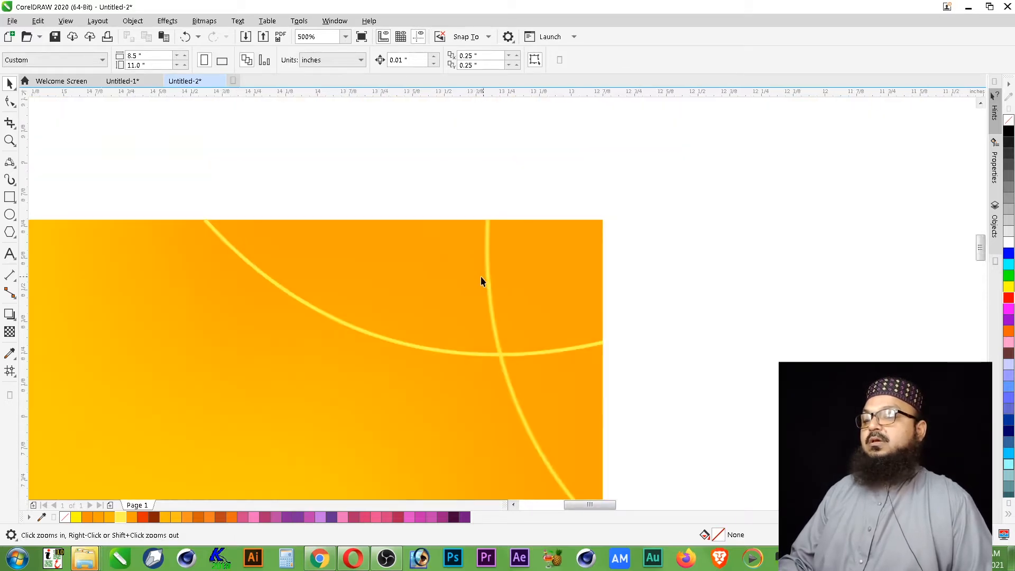
- Apply another Gaussian blur with a radius of 0.9 pixels to only the wider upper-right curve and inspect its edges
key(space)
click(585, 346)
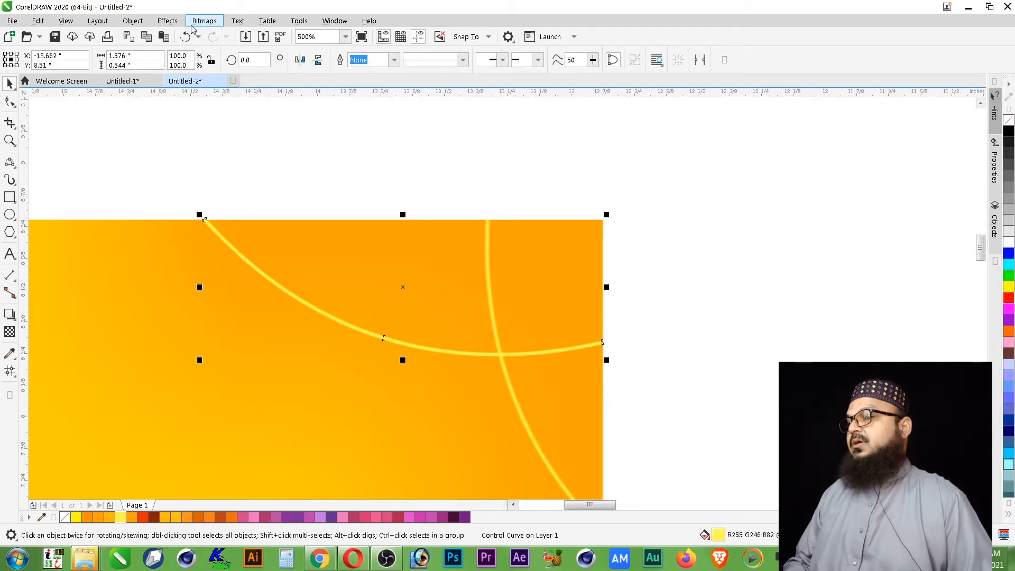
click(168, 21)
mouse_move(204, 97)
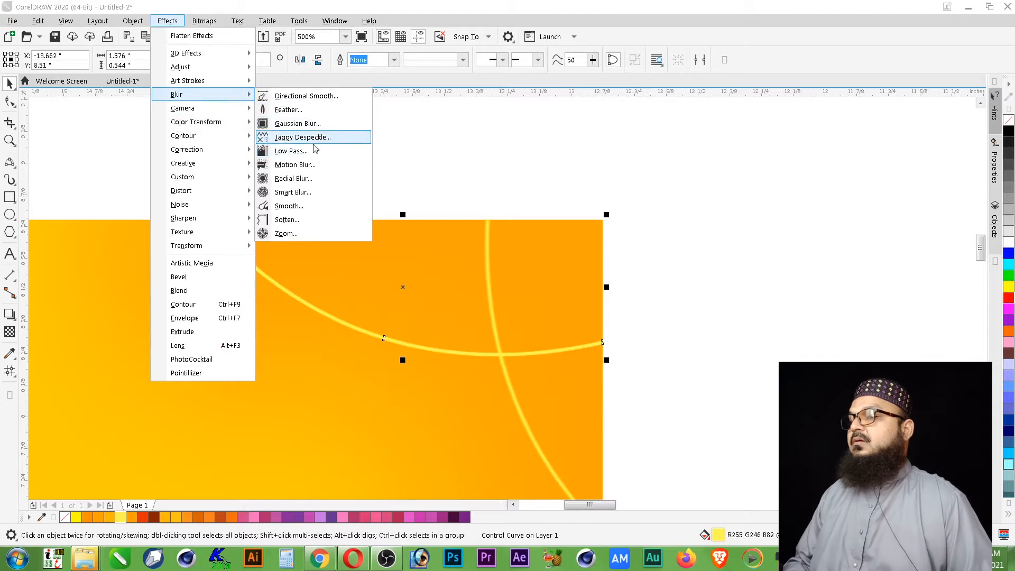
click(298, 123)
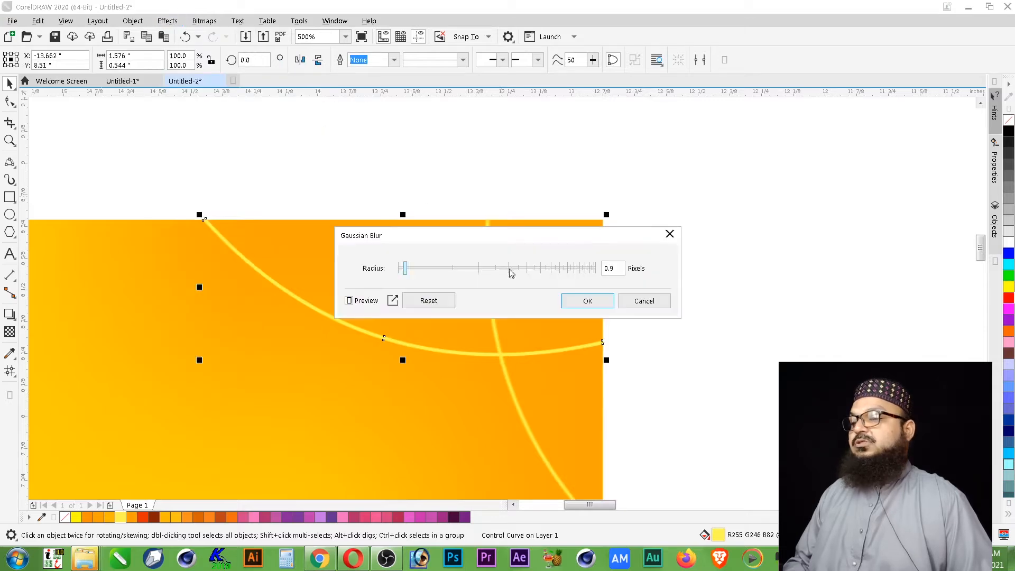
click(587, 301)
key(F2)
drag(297, 266, 417, 350)
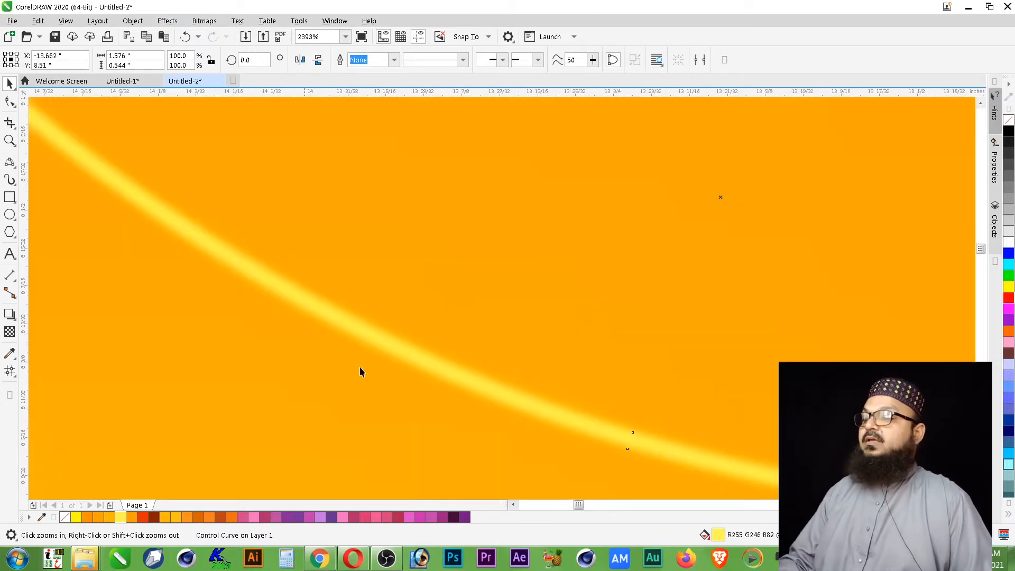
key(F4)
drag(130, 239, 108, 239)
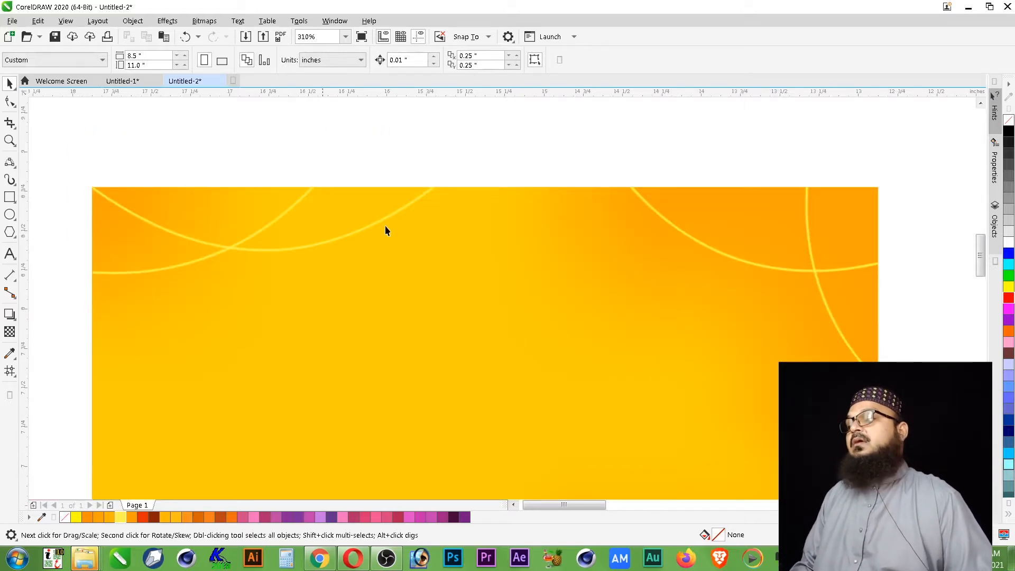
- Draw a circle about 0.112 inches wide below the end of the wider upper-left curve, filled light yellow (R255 G246 B82) without an outline
scroll(493, 160, down, 2)
key(z)
drag(268, 154, 749, 323)
key(F2)
drag(463, 143, 236, 285)
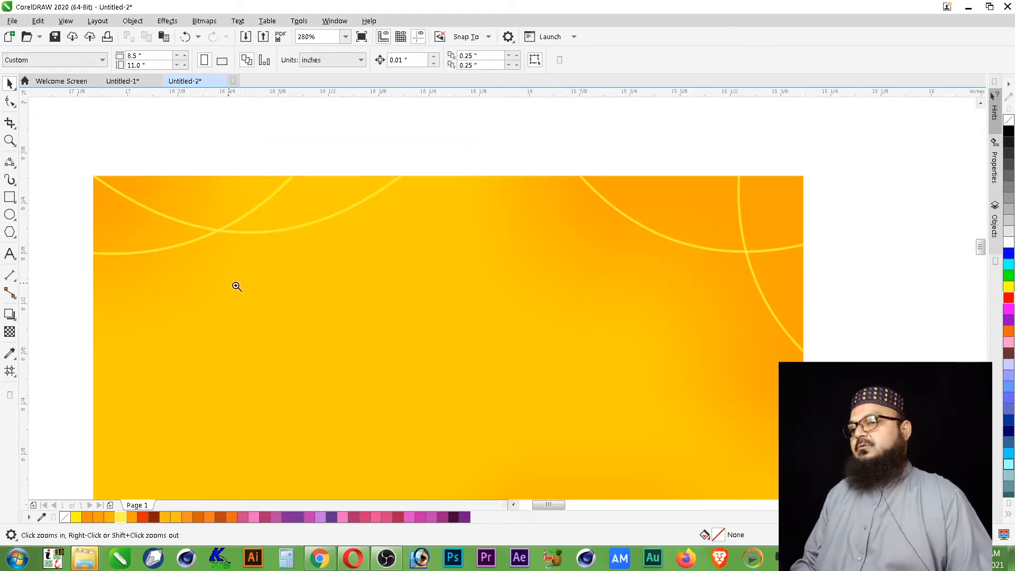
click(10, 215)
drag(607, 291, 655, 339)
key(space)
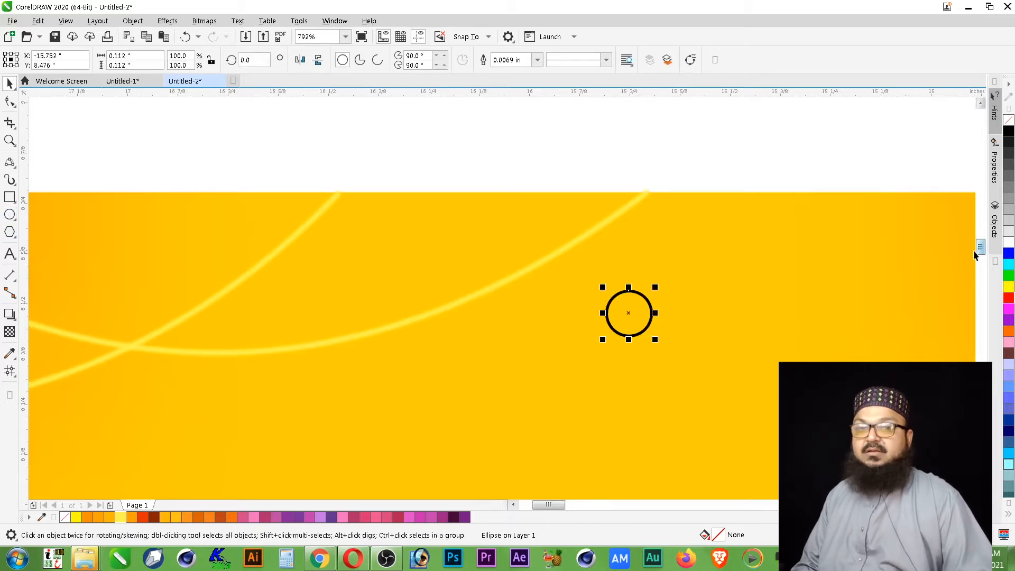
click(121, 517)
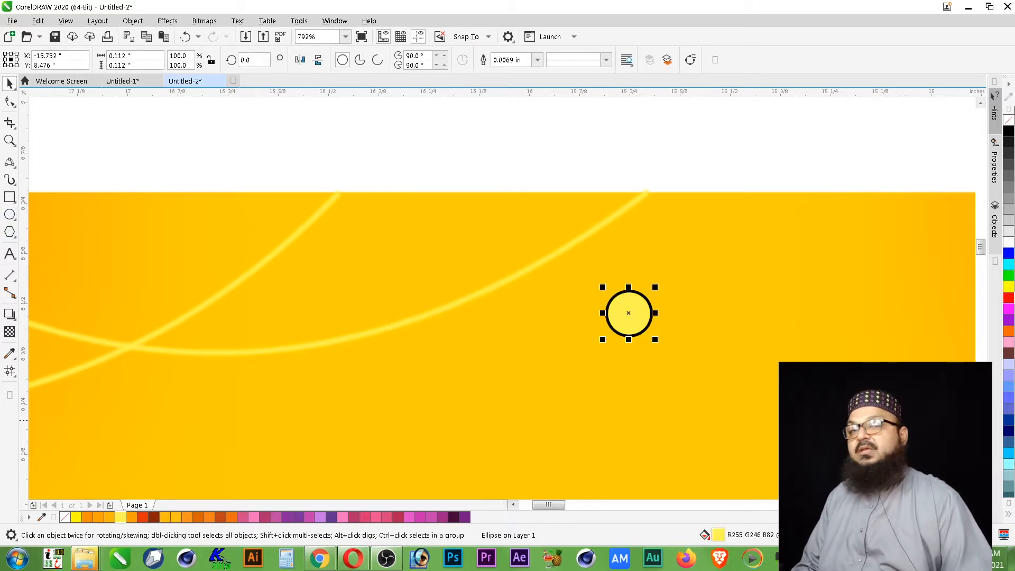
right_click(1009, 120)
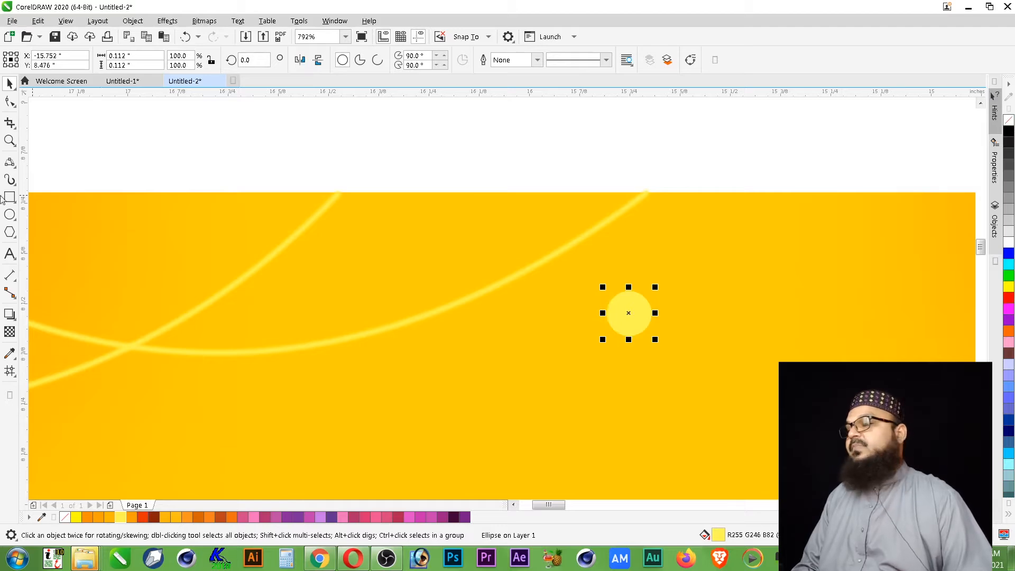
- Apply an elliptical fountain transparency to the light yellow circle so it fades out from its center
click(13, 331)
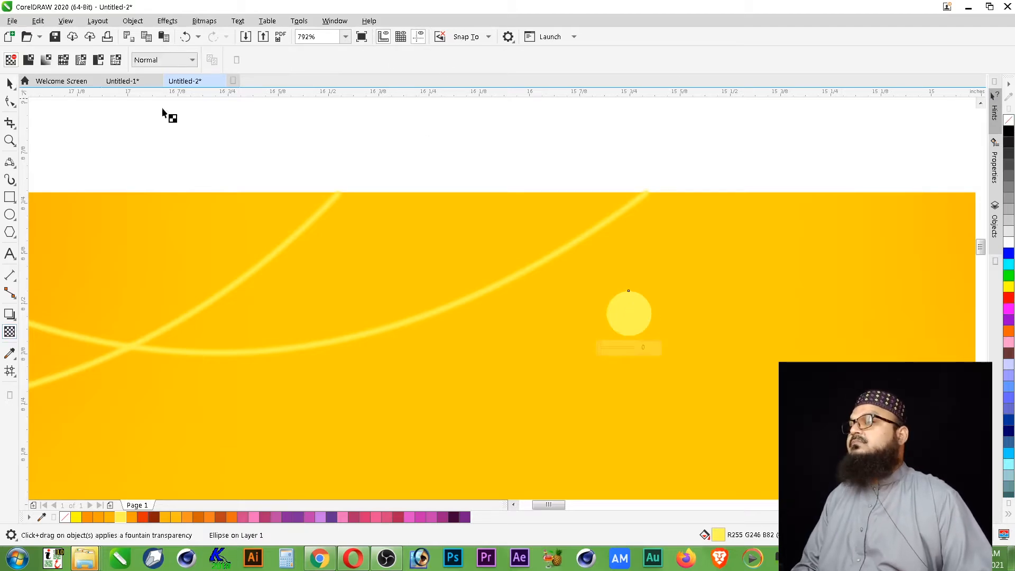
click(46, 60)
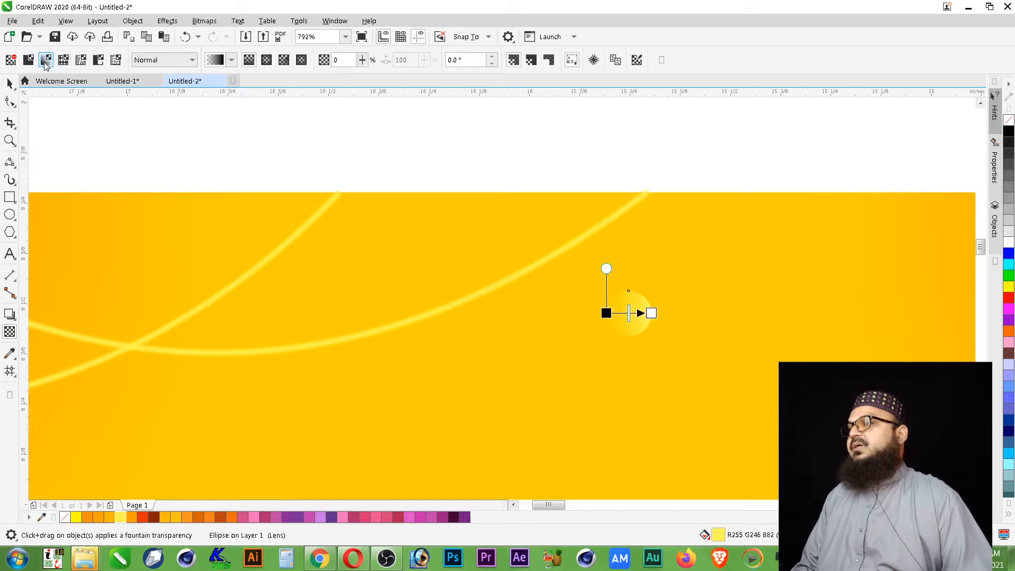
click(270, 61)
key(z)
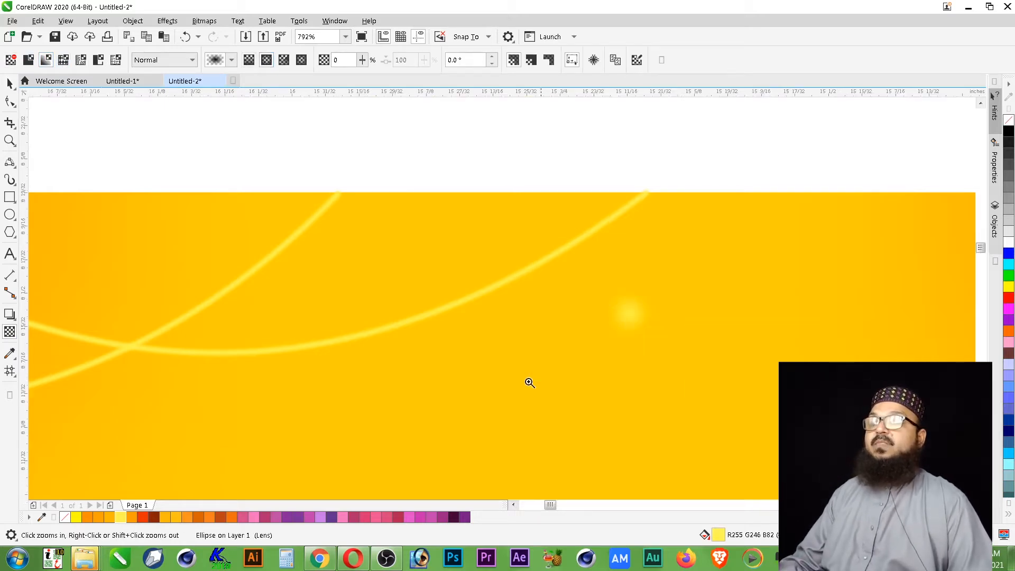
click(530, 382)
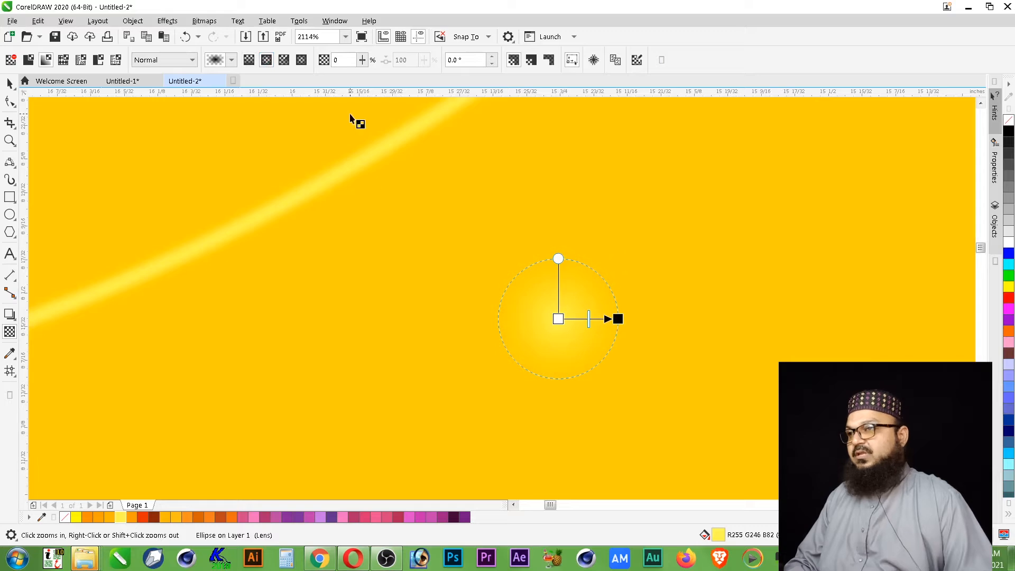
- Try the circle's transparency midpoint closer to the outer edge before restoring it to halfway
mouse_move(589, 319)
mouse_down()
mouse_move(619, 320)
mouse_move(606, 320)
mouse_up()
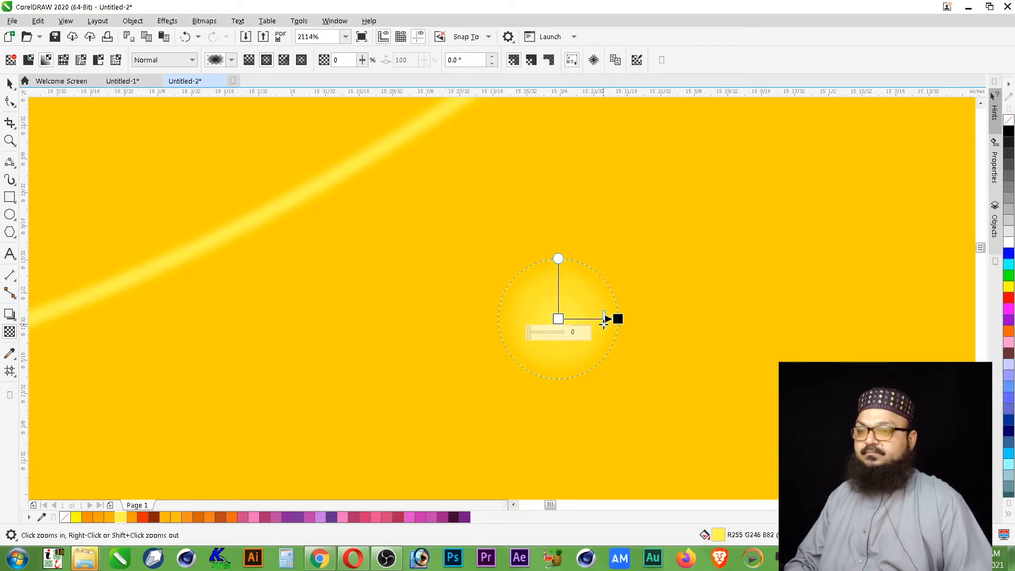
key(space)
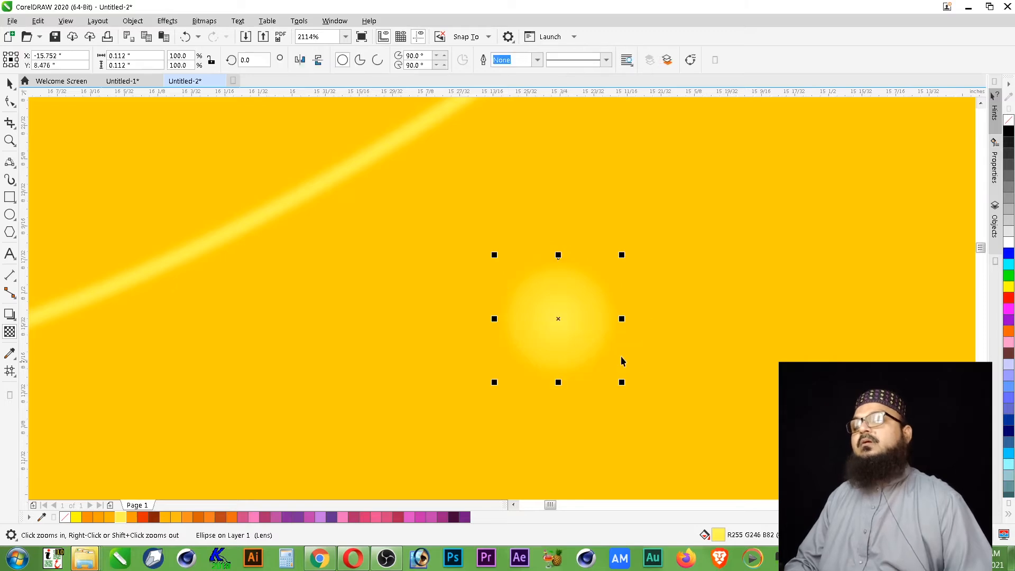
key(space)
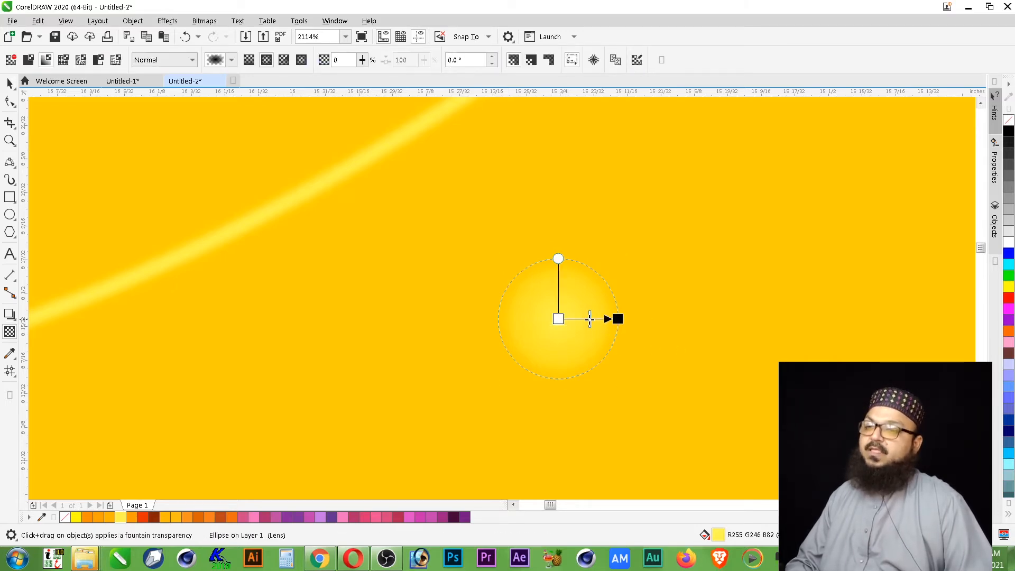
key(space)
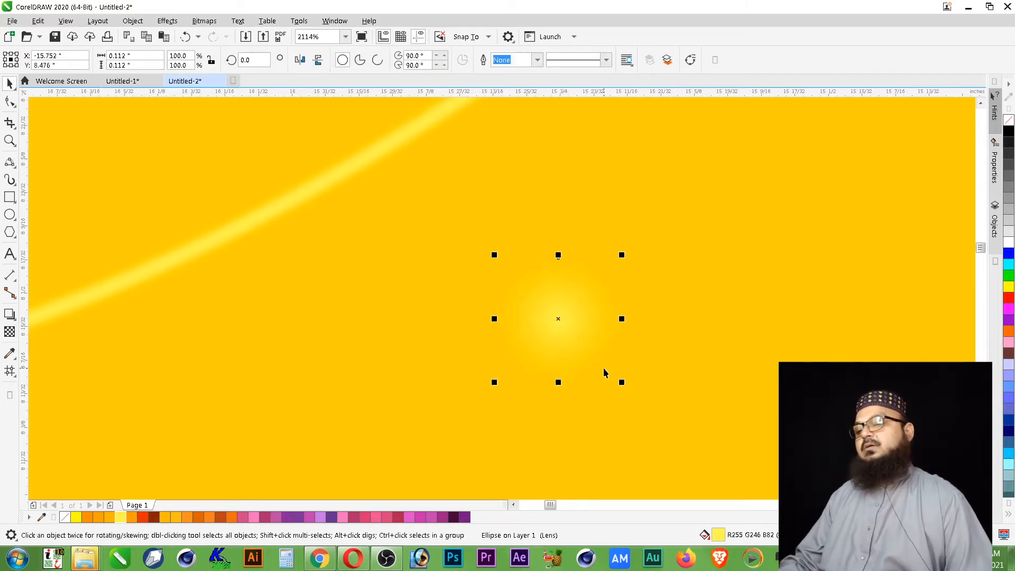
- Center the soft circle on the wider upper-left curve near its upper end, testing an orange fill before restoring light yellow
scroll(572, 347, down, 3)
drag(565, 335, 528, 223)
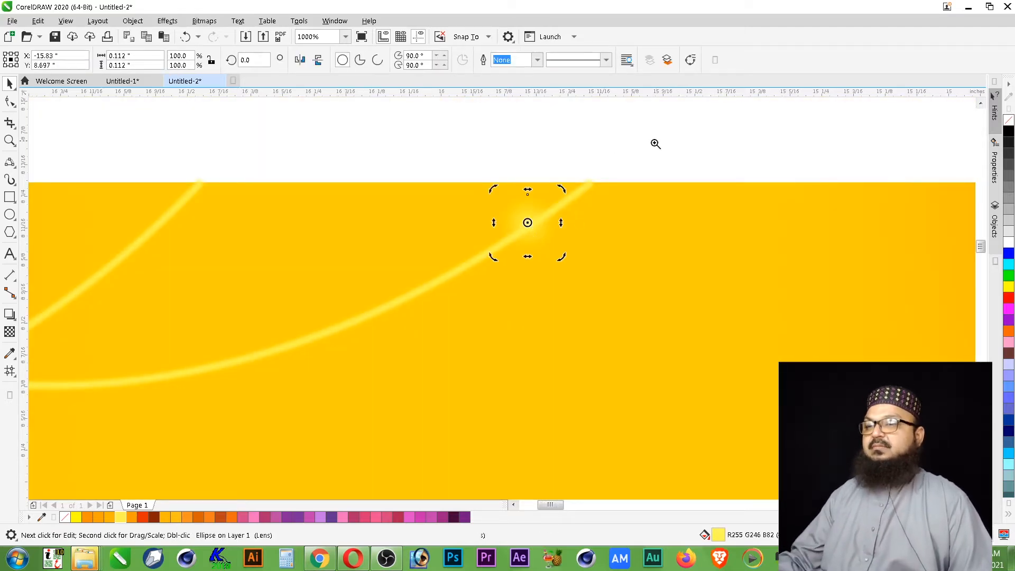
scroll(613, 179, up, 3)
drag(442, 279, 459, 275)
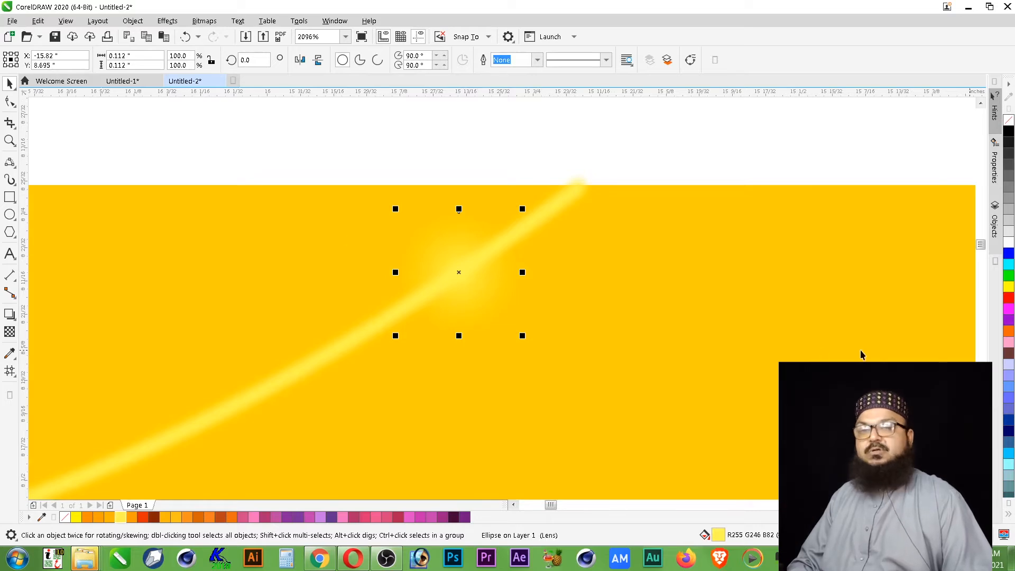
click(98, 518)
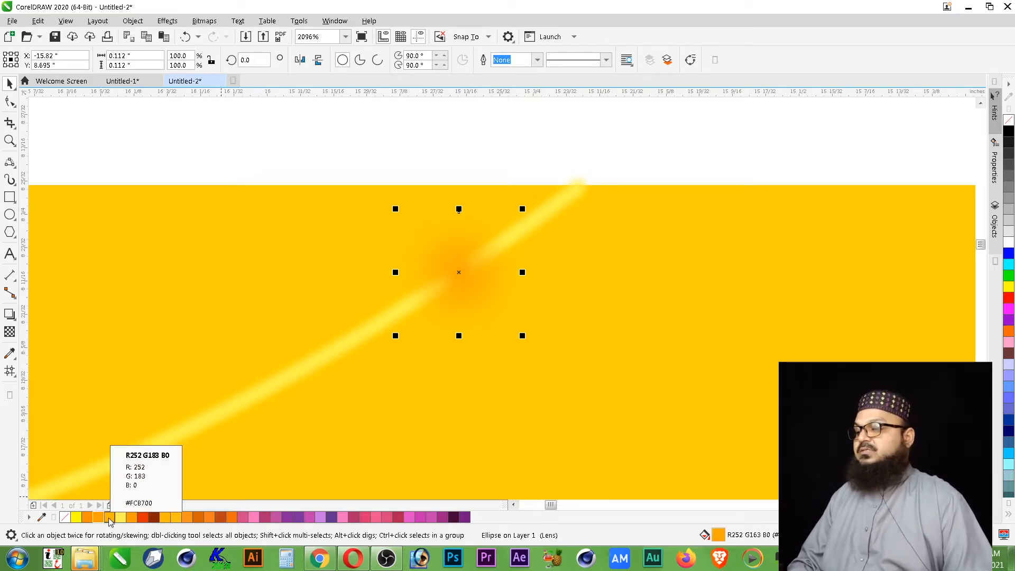
click(120, 517)
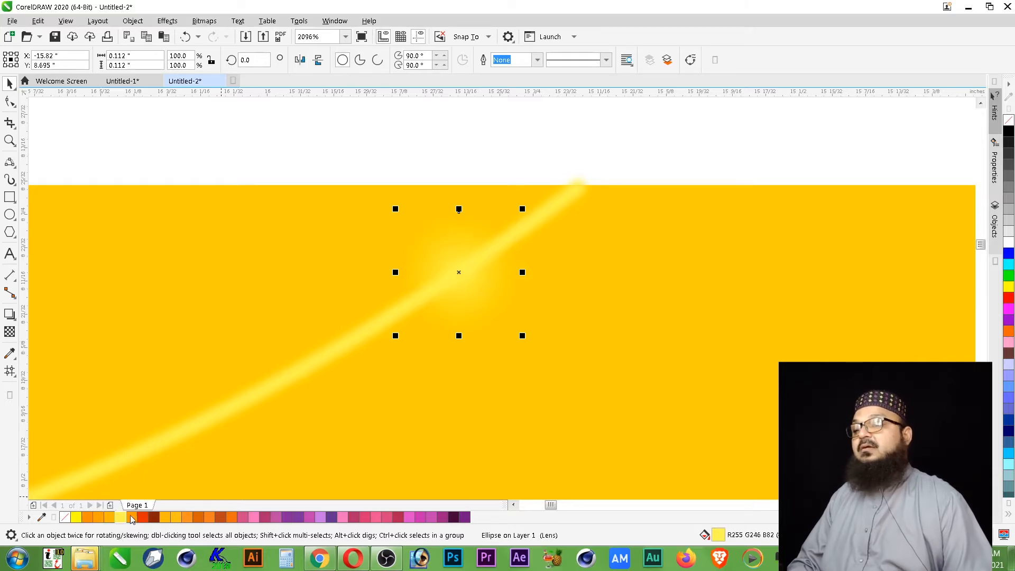
- Make a smaller concentric copy of the glow circle about 0.061 inches wide, trying white before filling it light yellow
drag(523, 209, 511, 222)
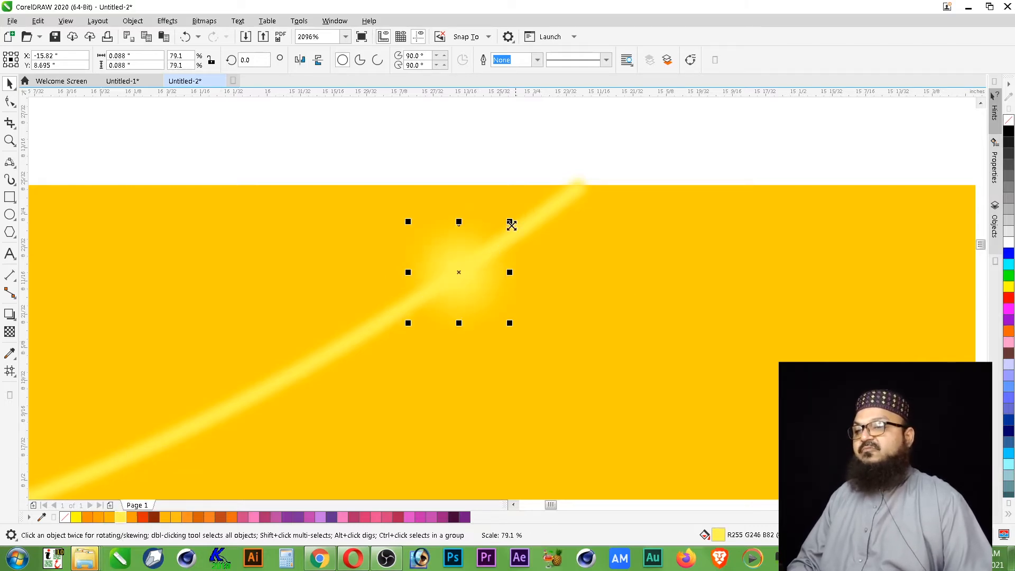
click(1009, 242)
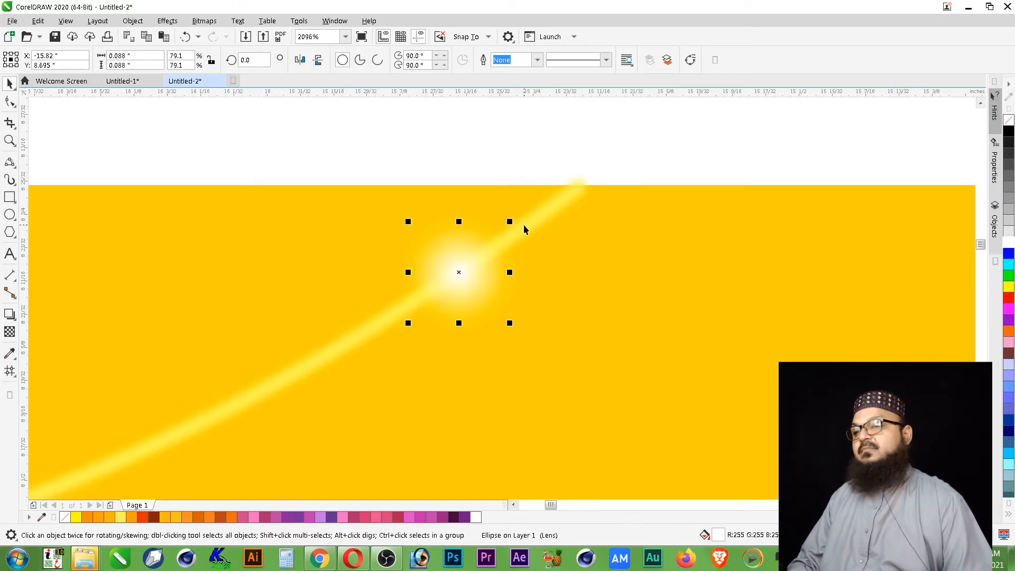
click(550, 158)
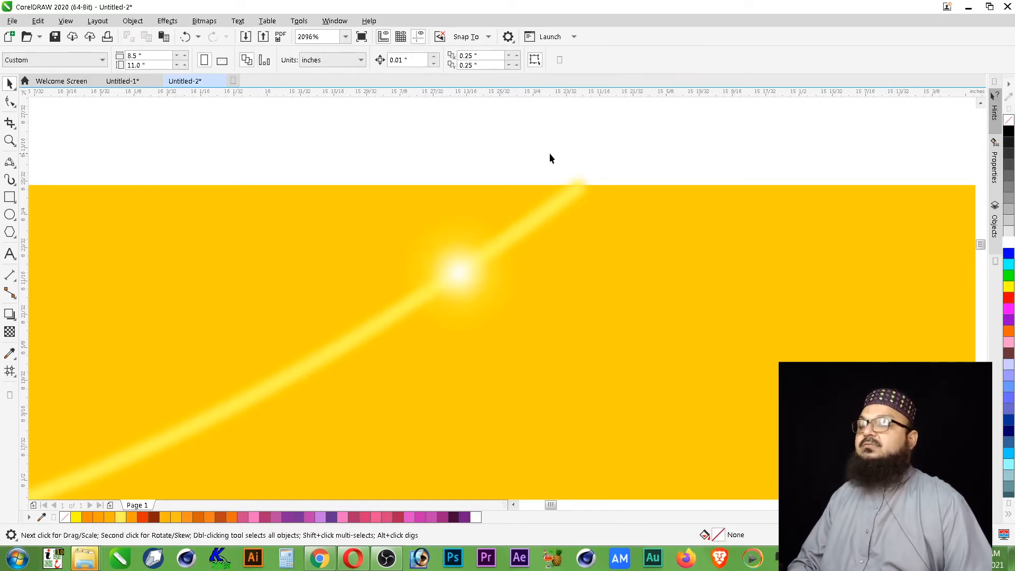
click(469, 276)
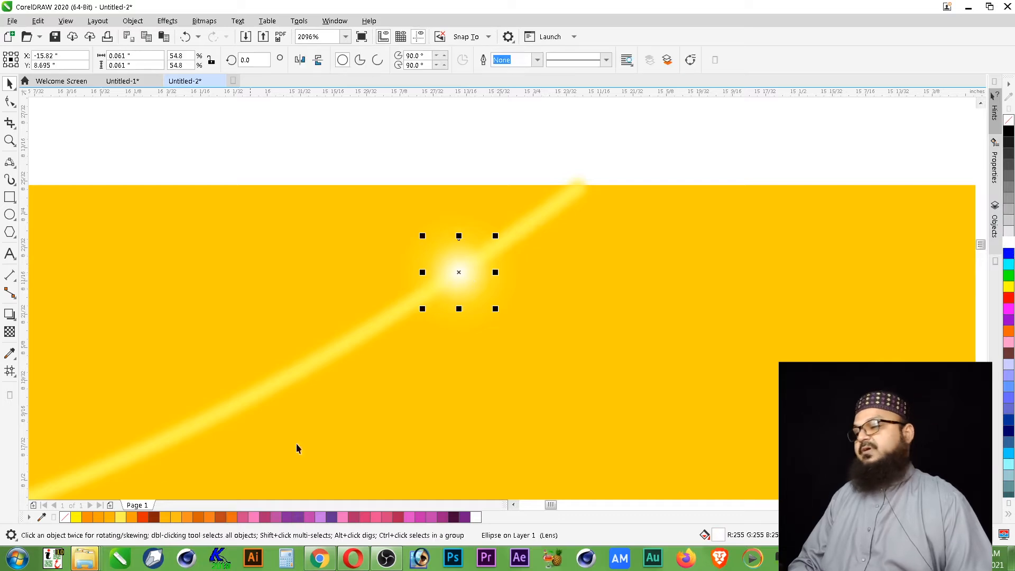
click(112, 518)
click(553, 153)
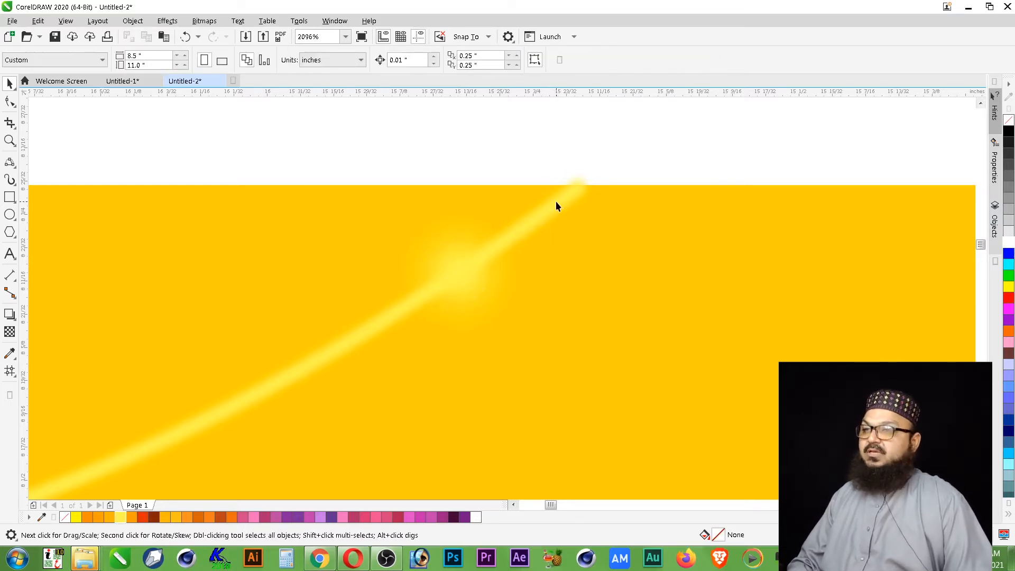
- Move the small glow circle off the curve, about 0.15 inches to the right of the large one
scroll(504, 185, down, 5)
key(z)
drag(617, 147, 352, 316)
key(space)
click(565, 255)
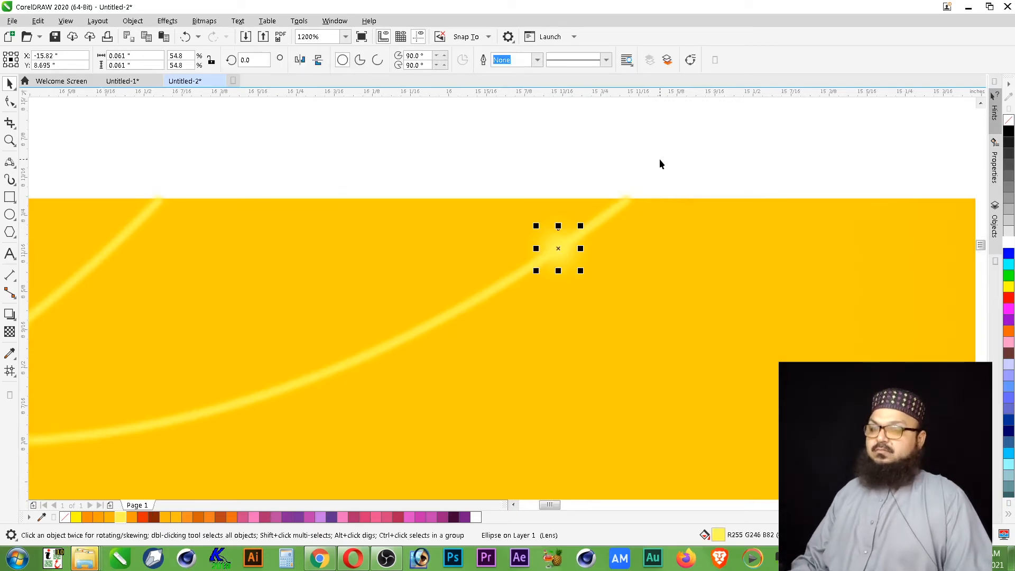
drag(578, 247, 620, 269)
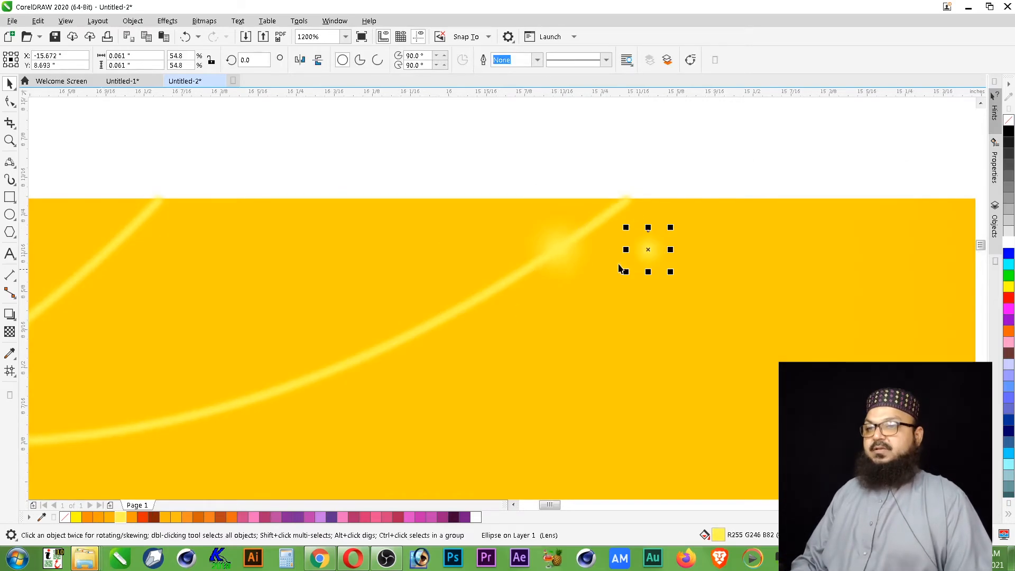
- Duplicate the large glow circle and center-align the copy exactly over the original on the curve
click(556, 255)
key(ctrl+d)
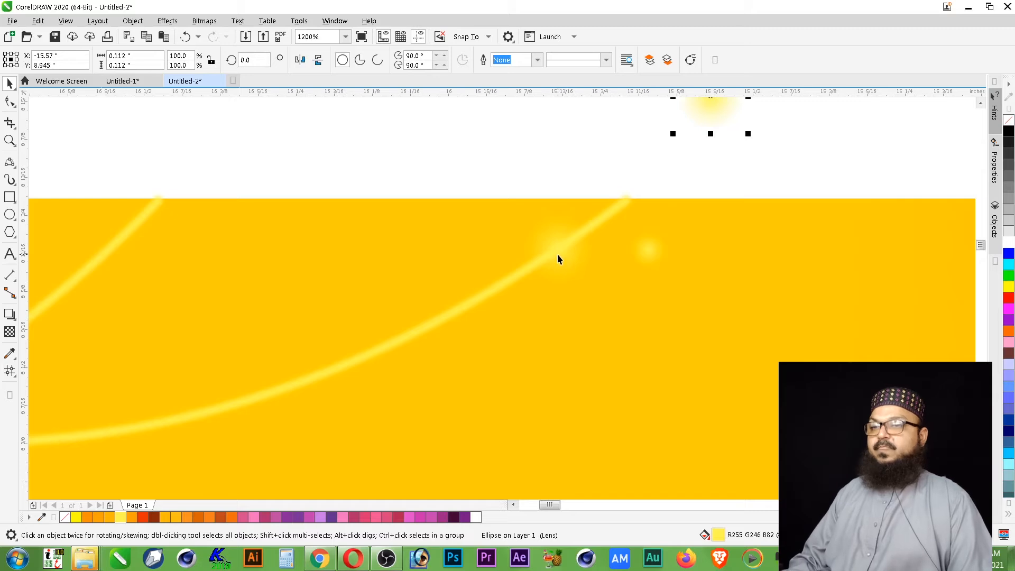
shift+click(558, 256)
key(c)
key(e)
- Select both stacked large glow circles on the curve and fill them with yellow (R255 G255 B0)
click(635, 169)
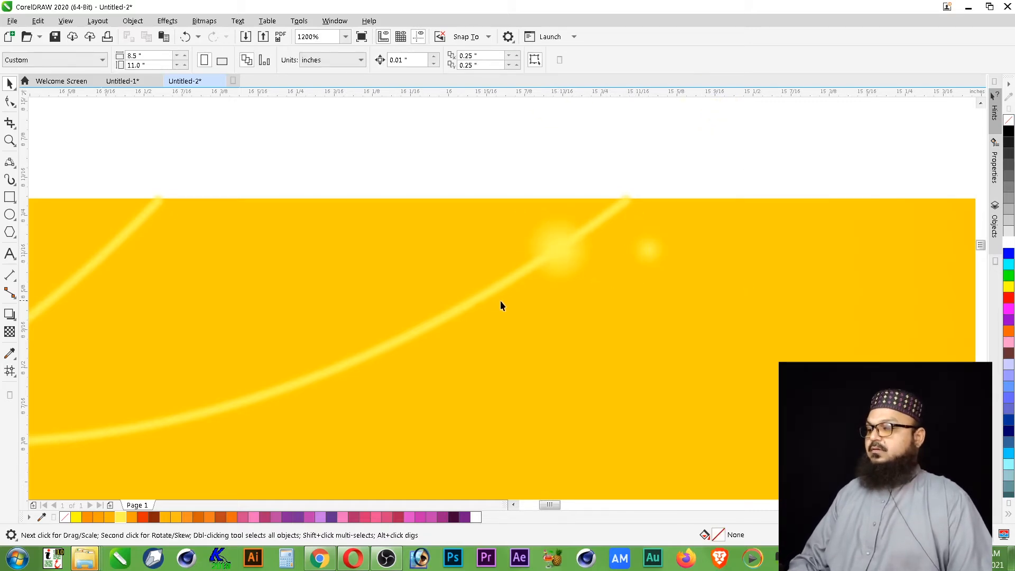
drag(621, 167, 498, 318)
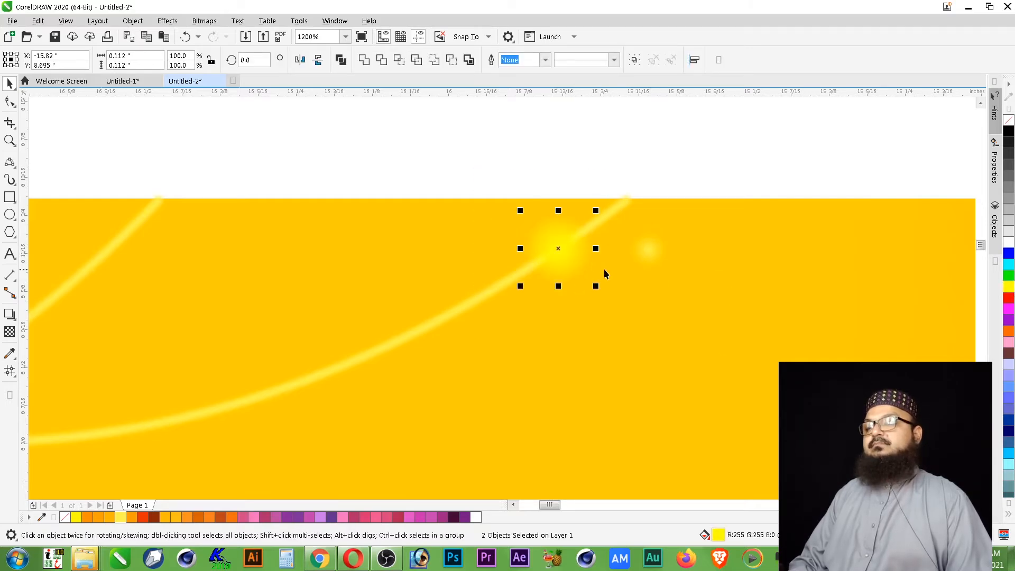
- Fill the small glow circle with white and center-align it over the large glow circle on the curve
click(648, 252)
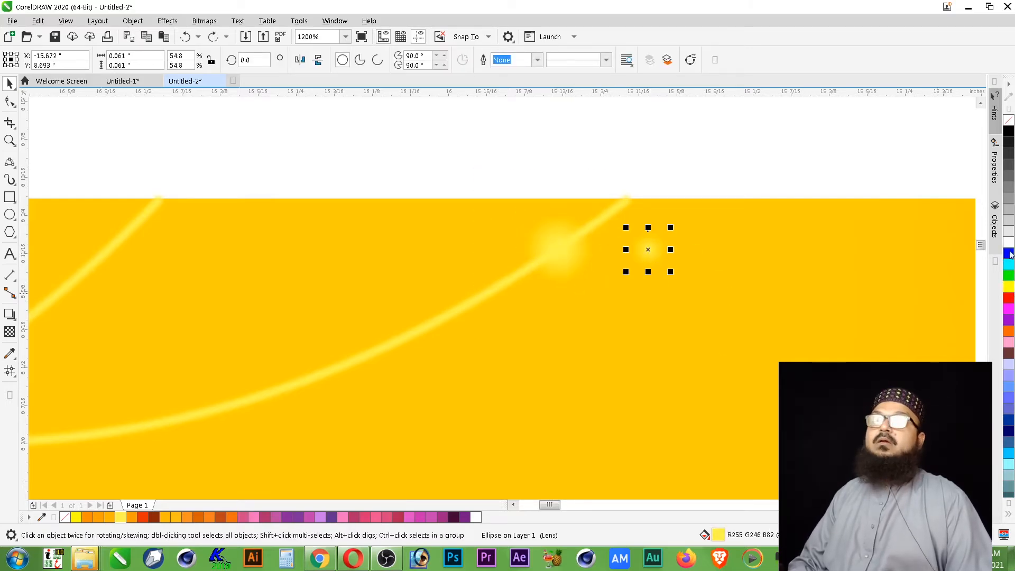
shift+click(572, 245)
key(c)
key(e)
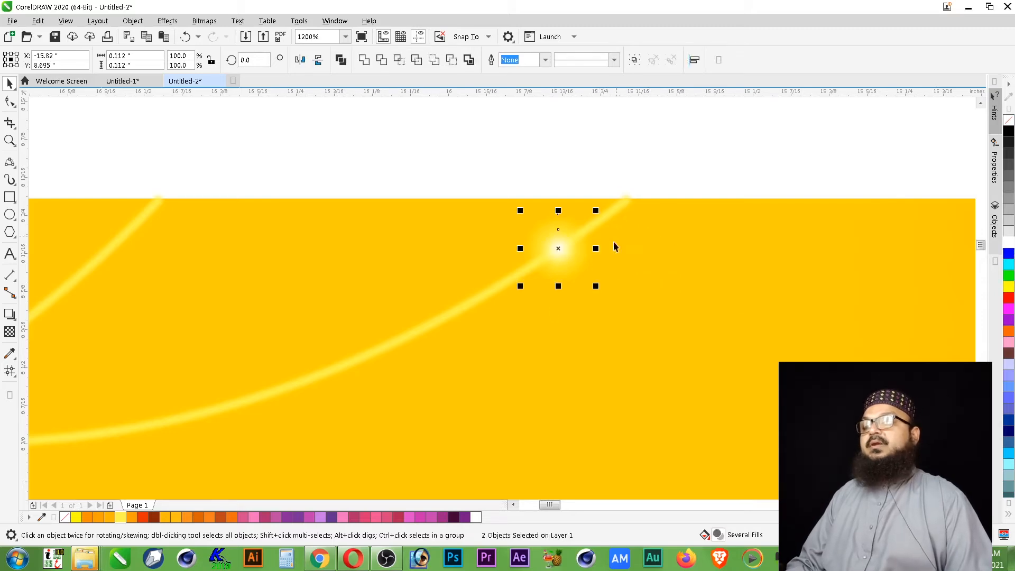
key(Escape)
- Shrink the white glow circle about its centre to about 0.041 inches wide
scroll(659, 176, down, 1)
key(F2)
drag(707, 157, 484, 317)
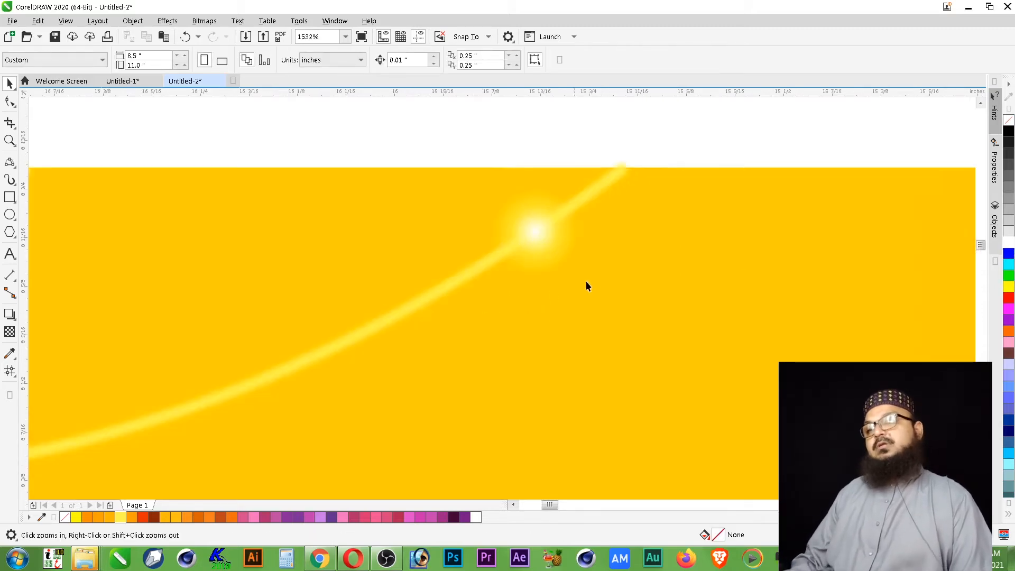
click(546, 233)
drag(562, 259, 557, 258)
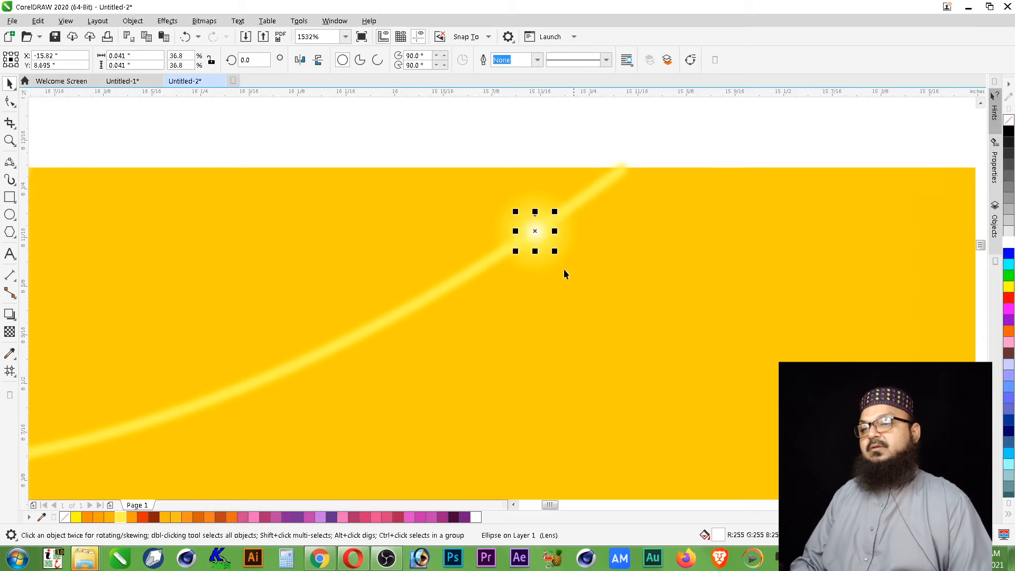
click(627, 133)
- Try filling the large glow circle around the white centre with white
scroll(677, 138, down, 1)
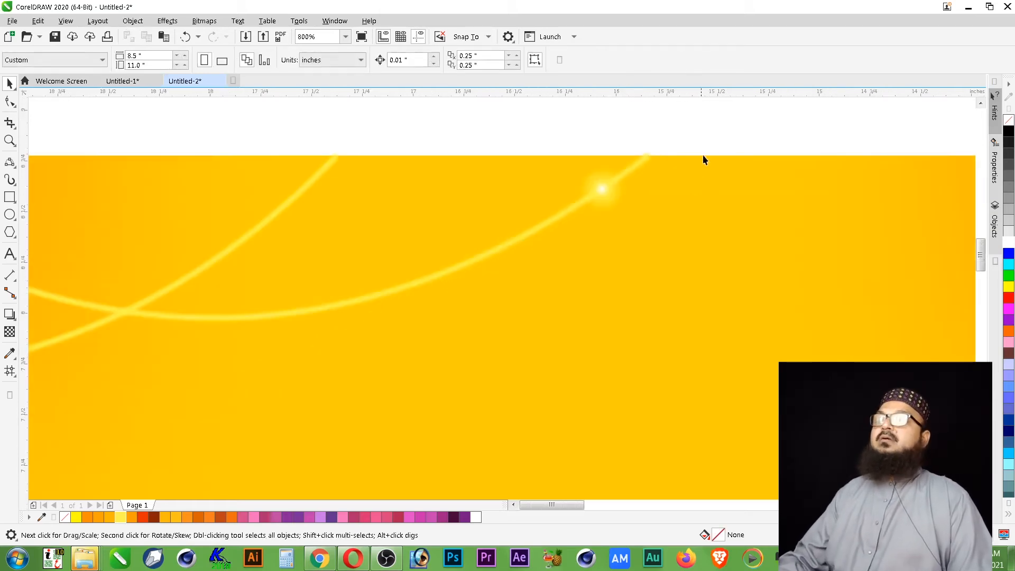
scroll(704, 155, down, 1)
key(F2)
drag(756, 133, 584, 238)
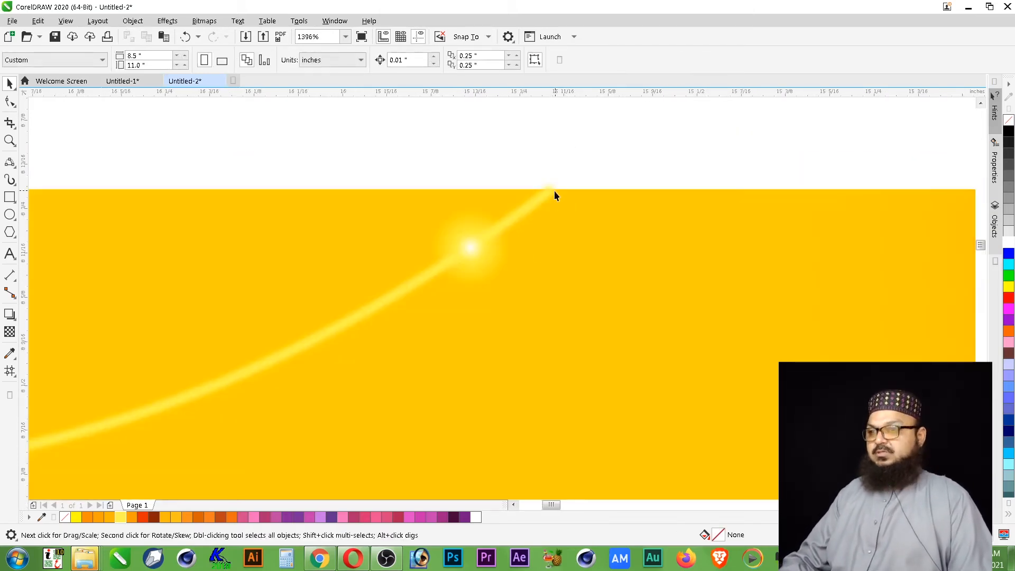
click(497, 266)
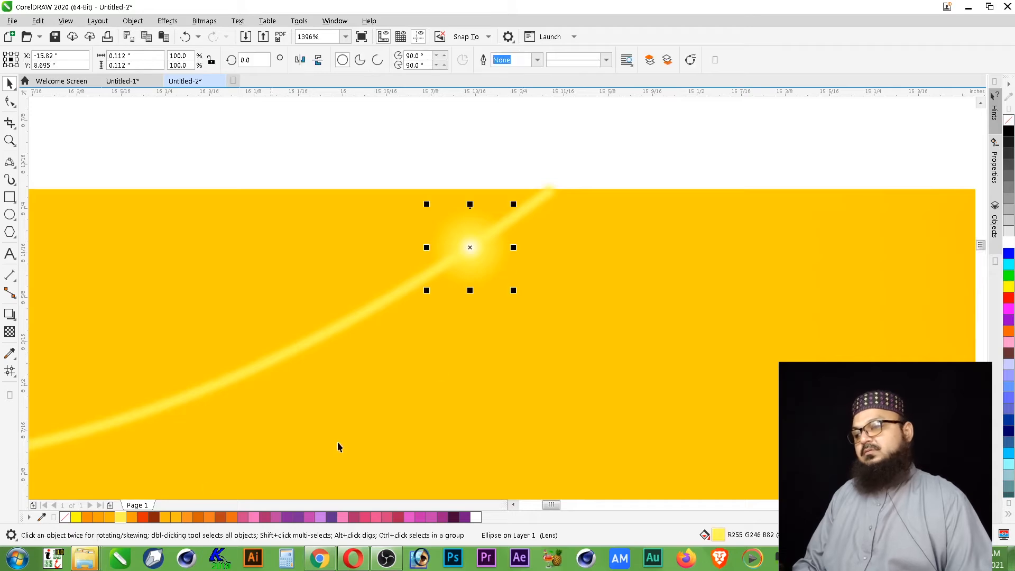
click(1010, 250)
click(592, 130)
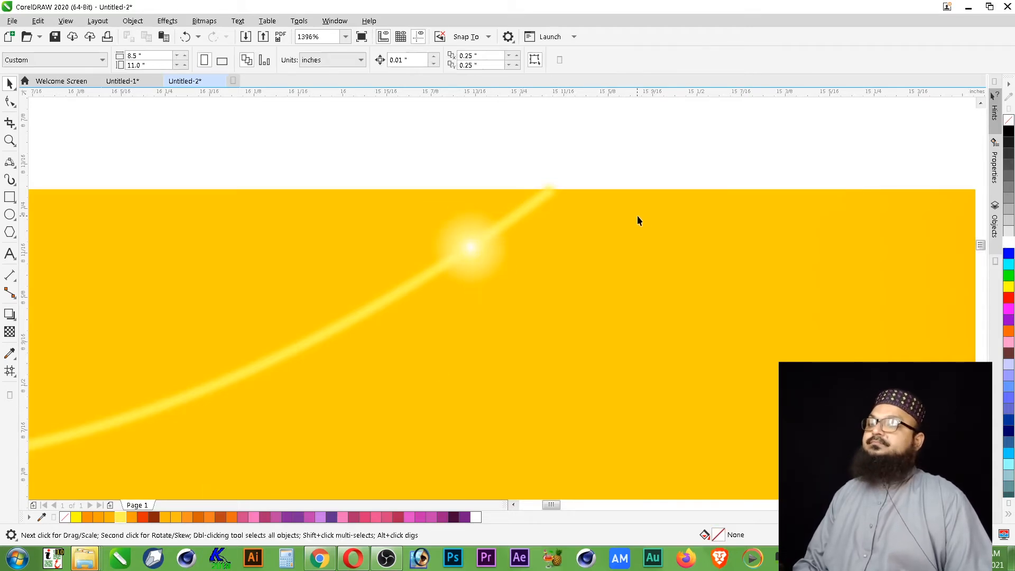
- Fill the large glow circle around the white centre with light yellow (R255 G246 B82)
scroll(590, 166, down, 2)
key(F2)
drag(653, 134, 463, 297)
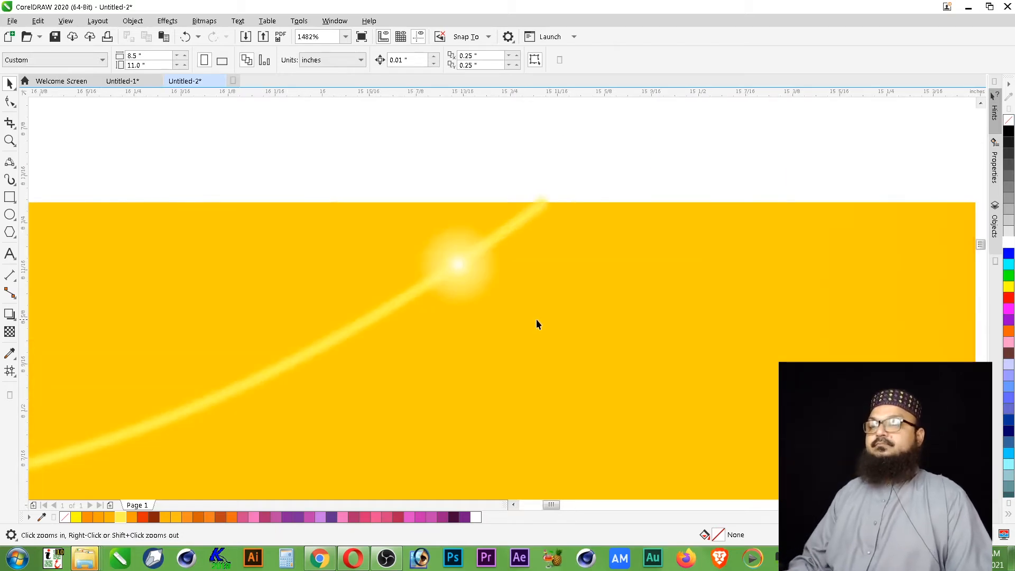
click(476, 288)
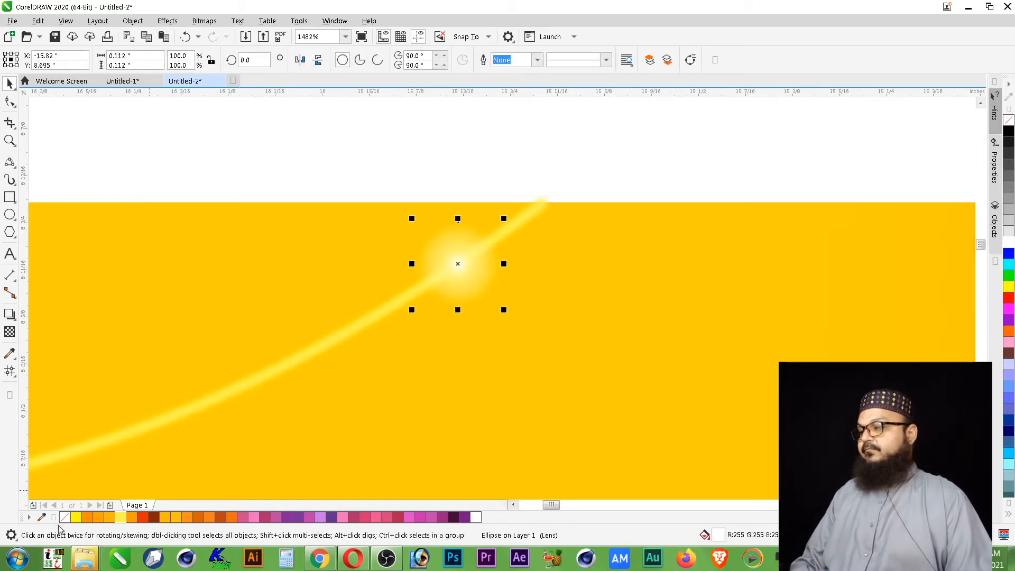
click(76, 518)
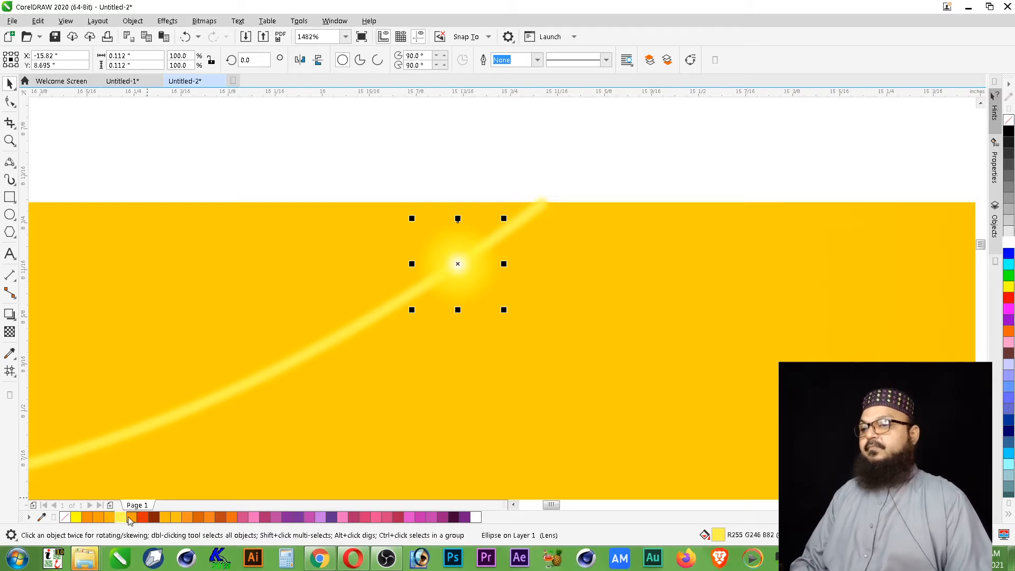
click(605, 150)
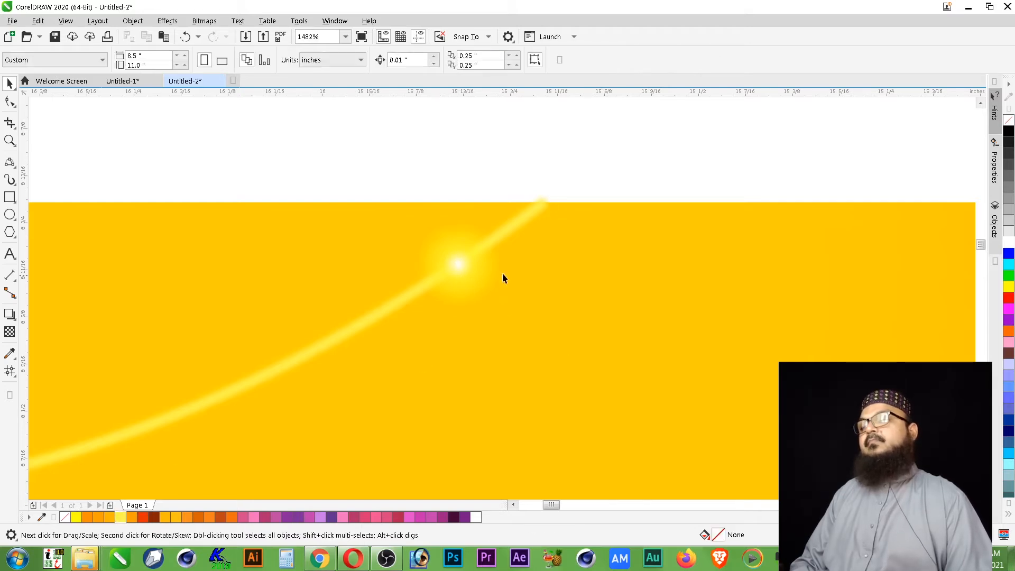
- Shrink the uppermost large glow circle slightly about its centre so it sits inside the other one
click(470, 283)
drag(503, 309, 492, 306)
click(567, 180)
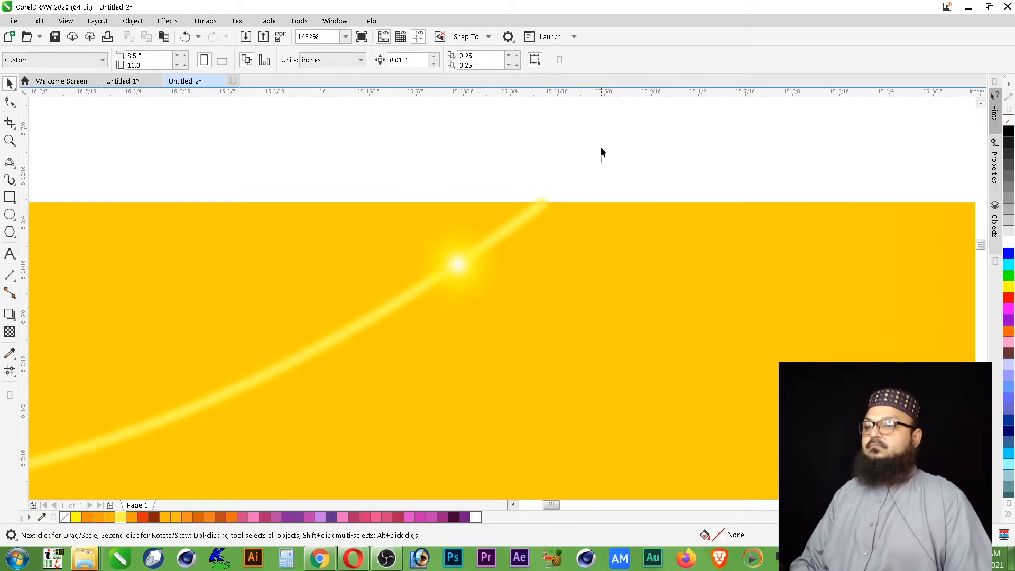
- Select the three stacked glow circles on the curve and group them into one light
drag(305, 374, 305, 374)
key(ctrl+g)
scroll(567, 156, down, 1)
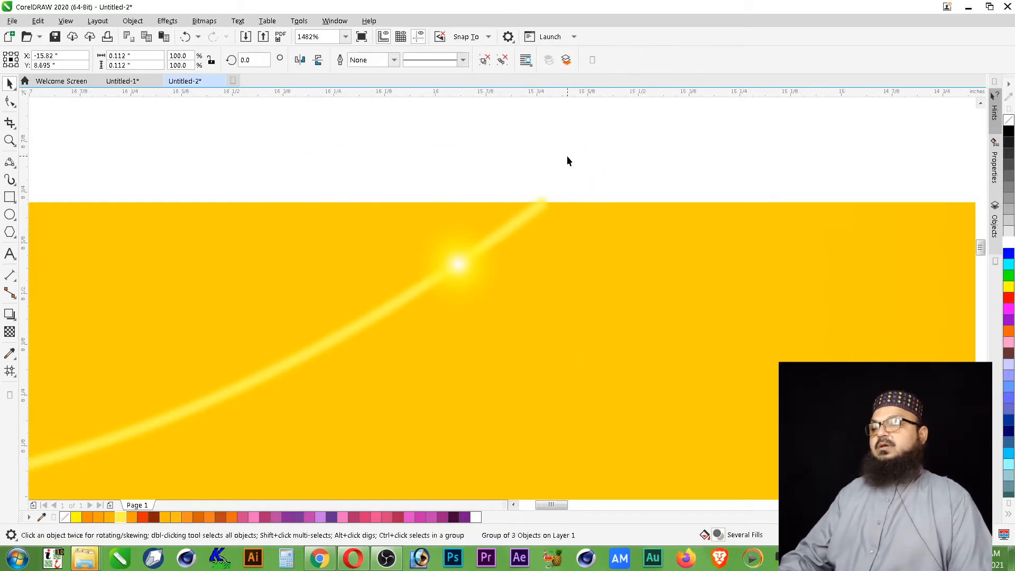
click(565, 157)
- Scale the grouped light down about its centre to about 0.075 inches wide
key(F2)
drag(619, 142, 385, 302)
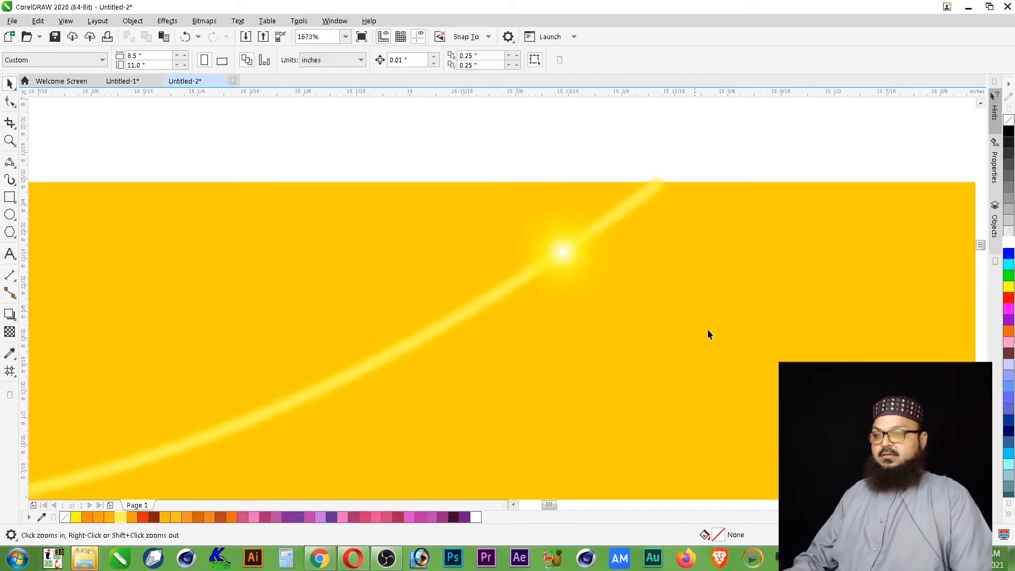
key(space)
click(562, 262)
drag(616, 199, 603, 217)
key(Escape)
scroll(588, 196, down, 1)
scroll(624, 186, down, 1)
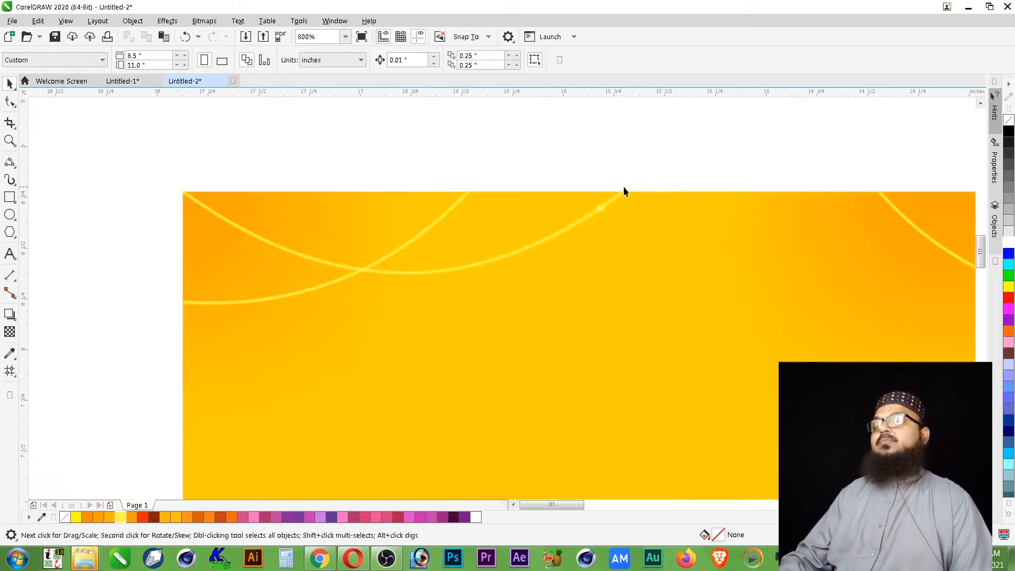
- Enlarge the grouped light to about 0.082 inches wide and place a copy about 0.2 inches to its left along the curve
key(z)
drag(241, 364, 171, 365)
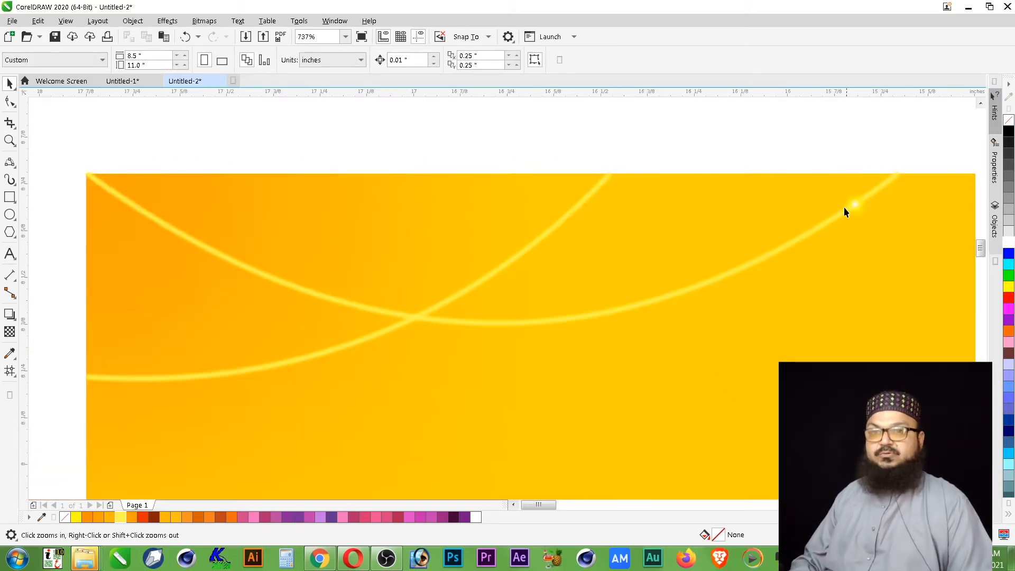
key(space)
click(852, 211)
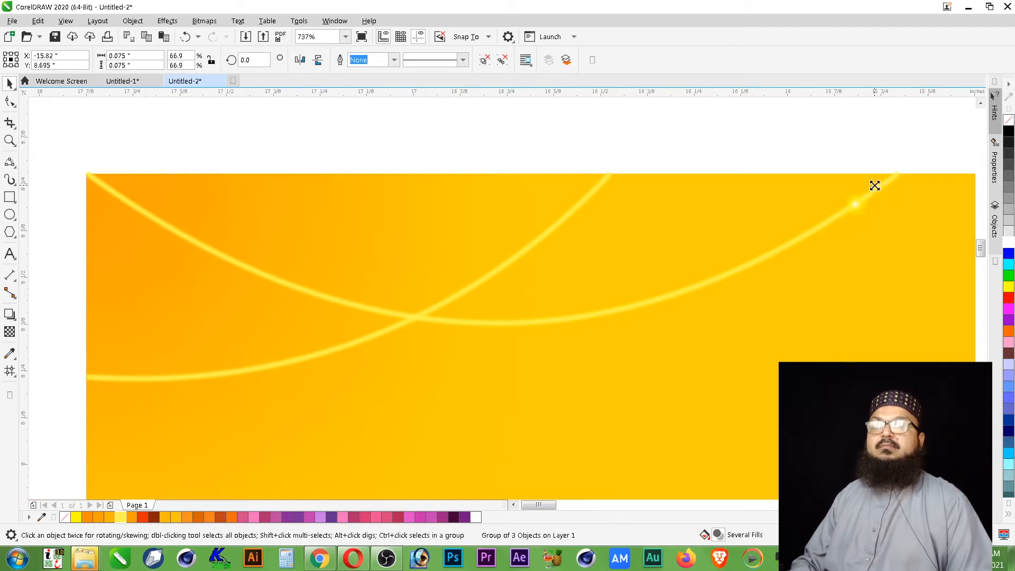
drag(872, 189, 779, 249)
key(Escape)
click(856, 208)
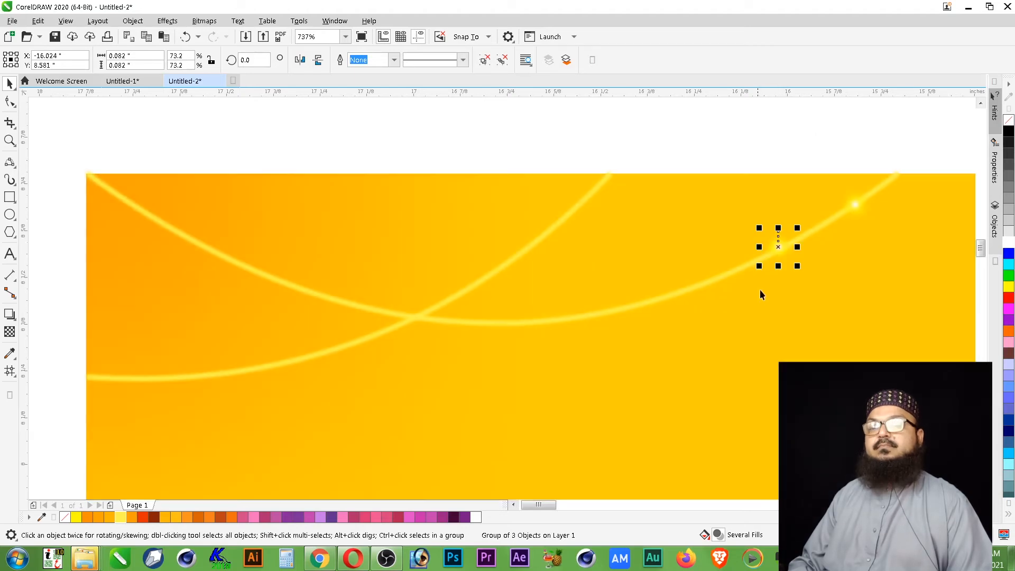
- Move the copied light onto the middle of the curve at about X -16.021, Y 8.573 inches
key(z)
drag(882, 192, 683, 312)
key(space)
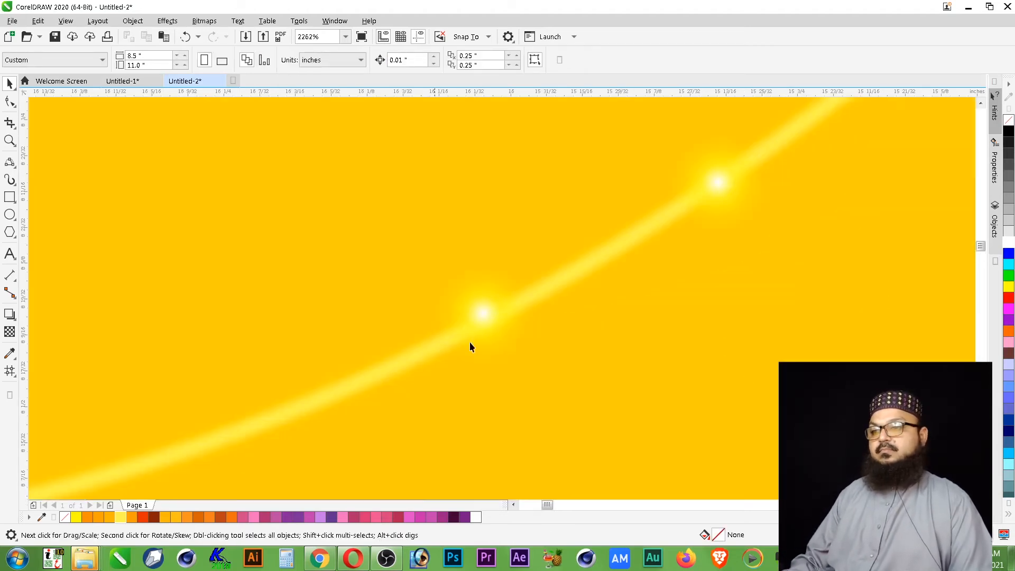
mouse_move(478, 313)
mouse_down()
mouse_move(485, 330)
mouse_move(481, 322)
mouse_up()
scroll(586, 324, down, 2)
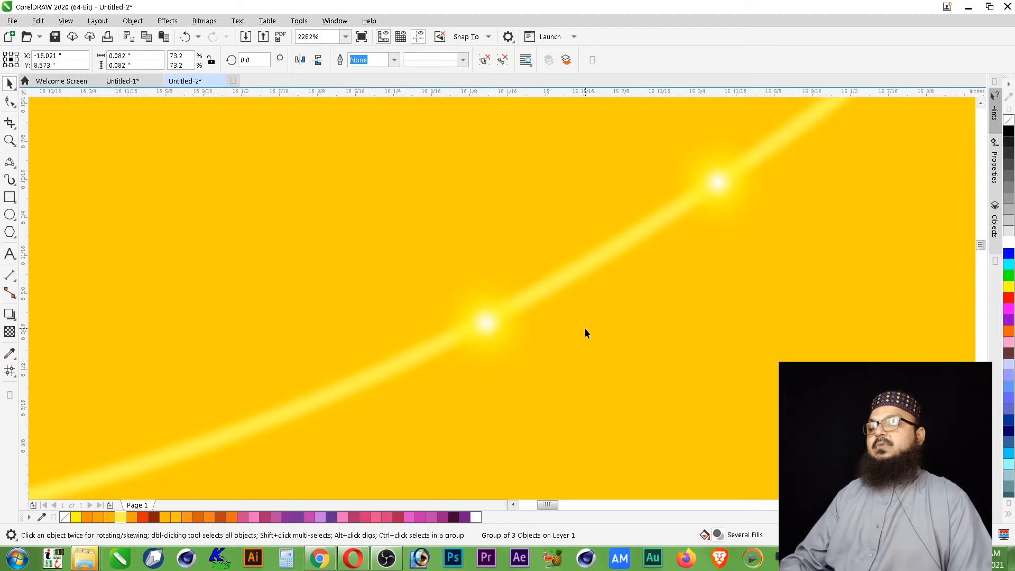
key(Escape)
- Open the snapping options and fine-tune the copied light's position on the curve to about X -16.019, Y 8.577 inches
scroll(674, 288, down, 1)
key(z)
drag(709, 238, 412, 358)
click(486, 37)
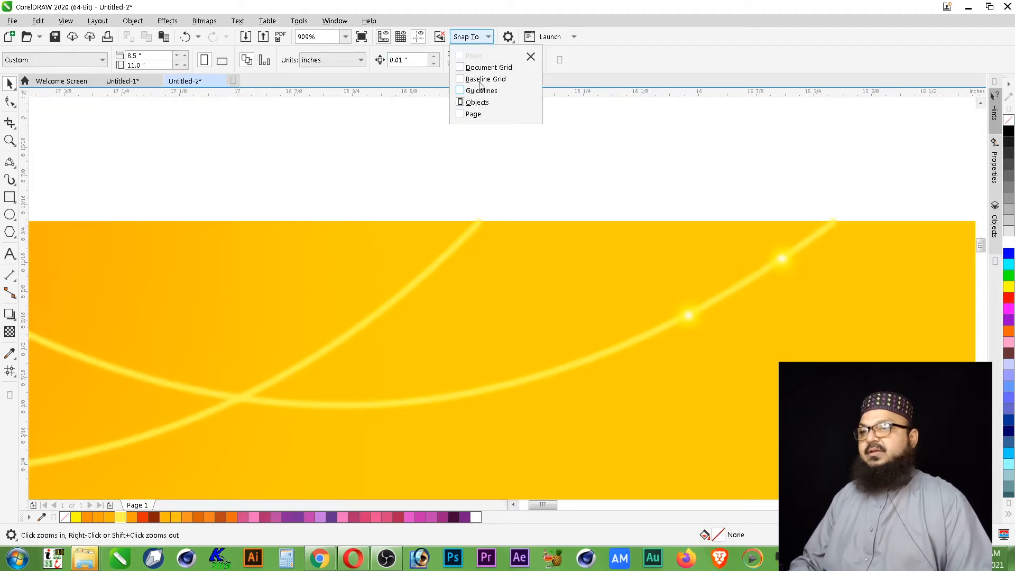
click(689, 317)
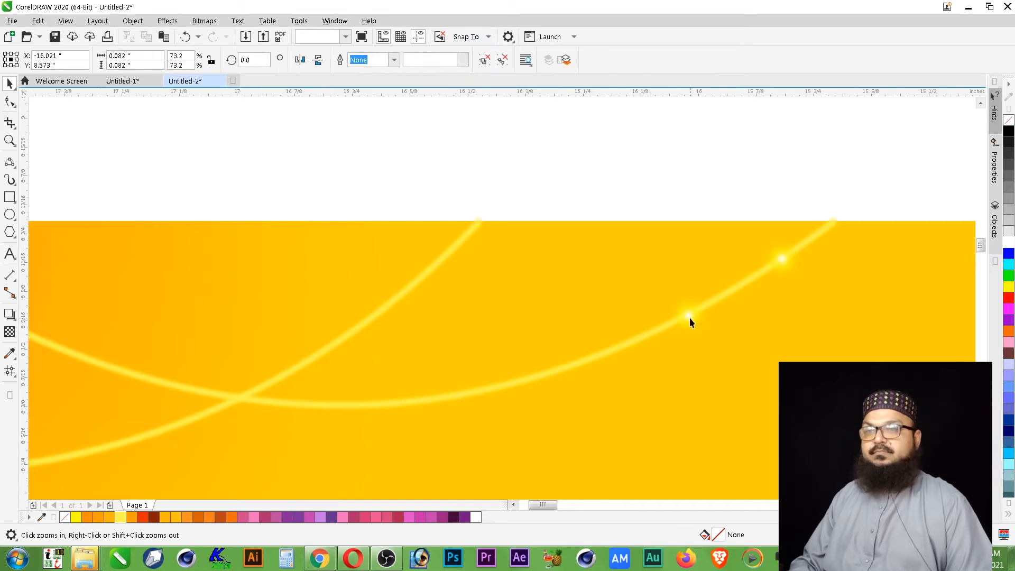
key(z)
drag(612, 272, 729, 355)
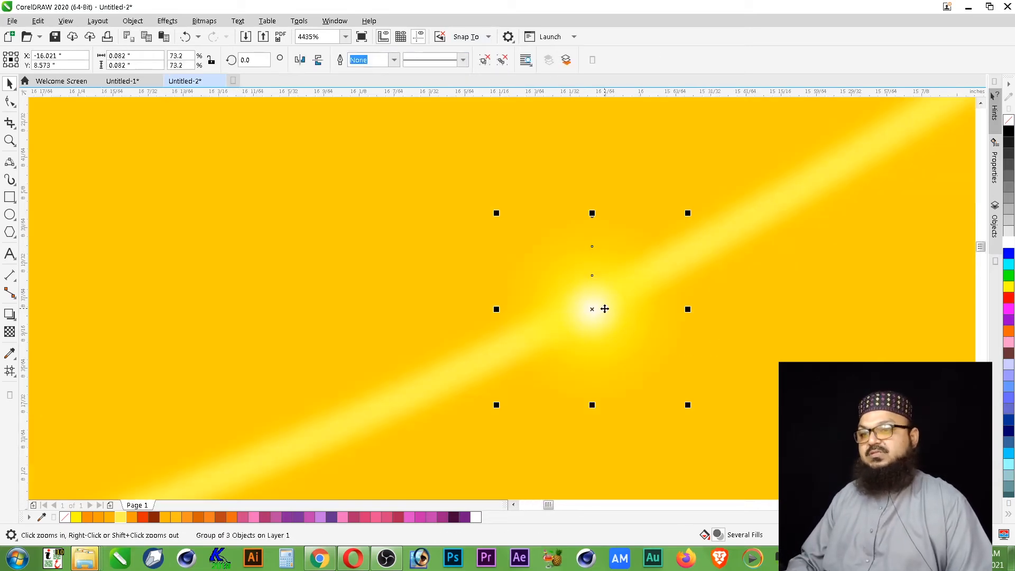
key(space)
scroll(600, 307, down, 3)
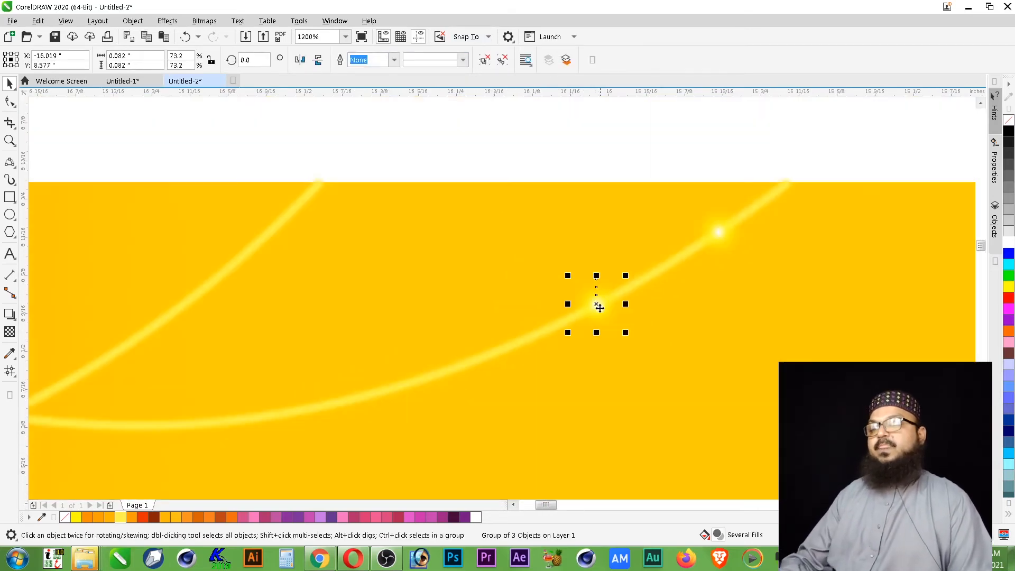
- Place two more copies of the light farther down the long curve, the last at about X -16.439, Y 8.415 inches
drag(597, 305, 340, 405)
scroll(658, 278, down, 2)
key(space)
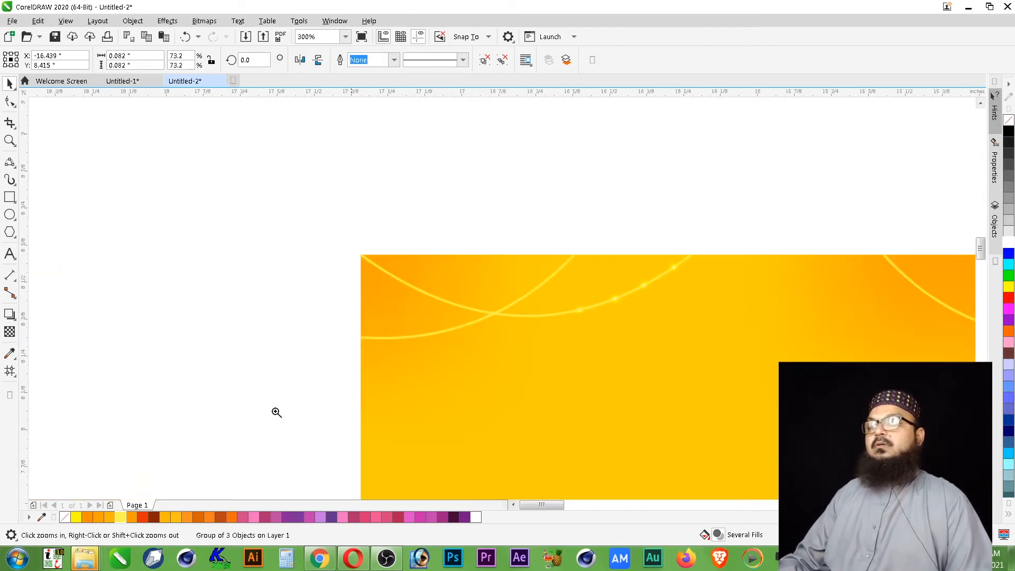
- Place copies of the light along the rest of both corner curves, with a larger one at their crossing
drag(754, 201, 276, 412)
key(Escape)
drag(629, 310, 375, 353)
key(ctrl+z)
click(110, 329)
key(F3)
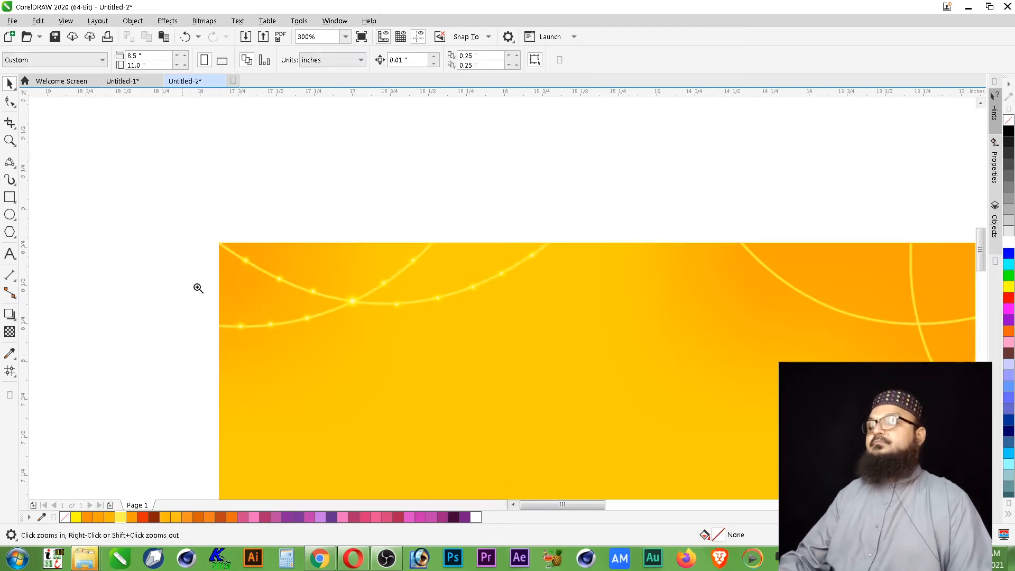
- Enlarge the light nearest the long curve's upper right end about its centre
drag(154, 206, 639, 417)
scroll(297, 180, down, 1)
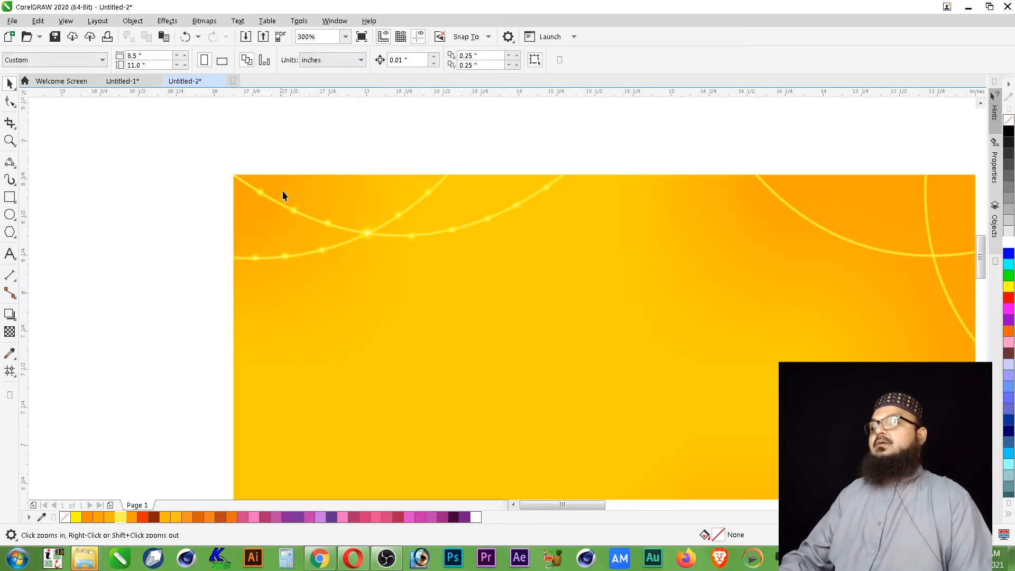
scroll(280, 194, down, 1)
drag(220, 170, 516, 305)
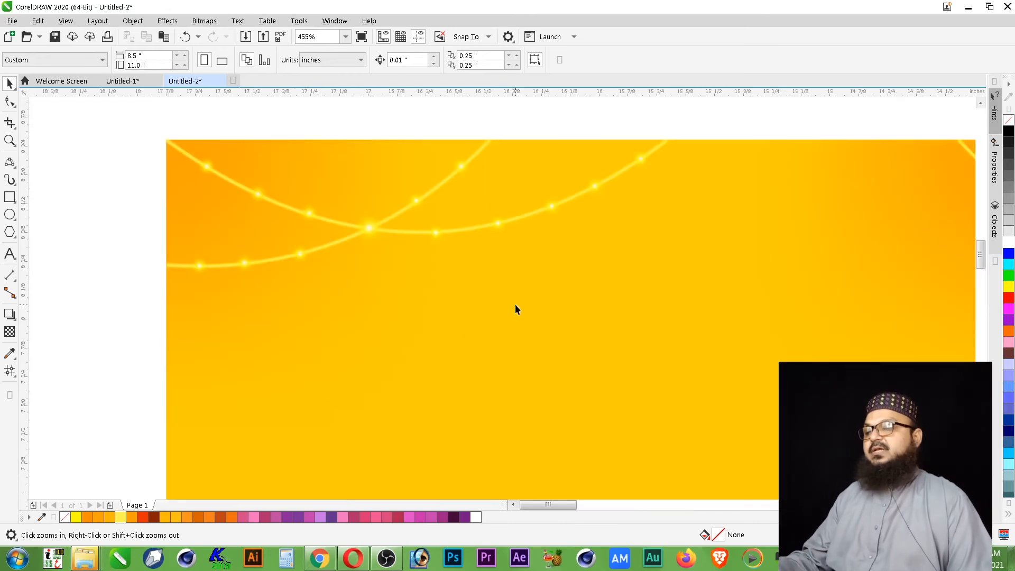
click(643, 159)
drag(656, 174, 663, 179)
key(ctrl+z)
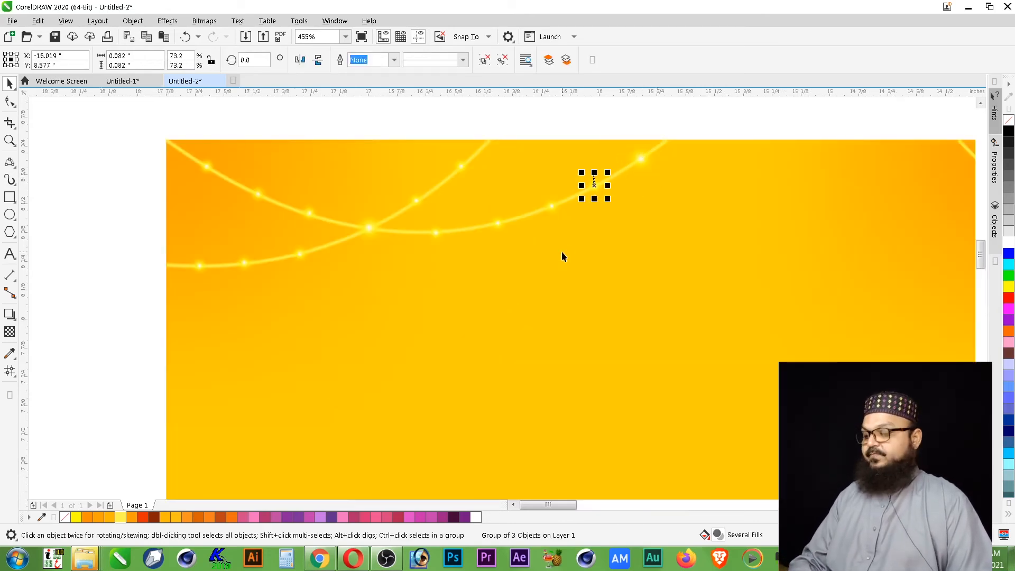
- Repeat the same enlargement on the next four lights down the long curve, making each about 0.126 inches wide
key(ctrl+r)
click(553, 208)
key(ctrl+r)
click(499, 223)
key(ctrl+r)
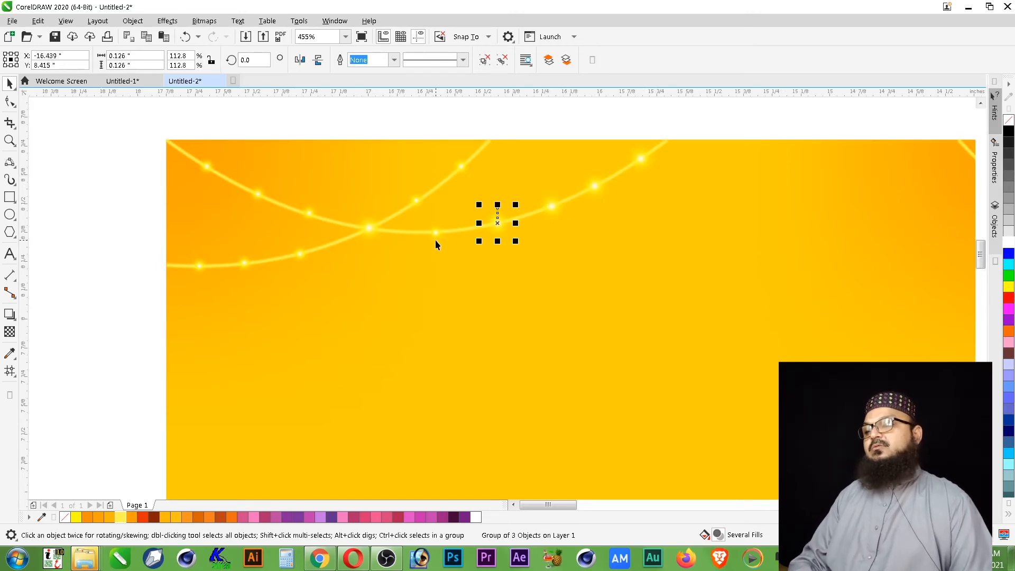
click(436, 236)
key(ctrl+r)
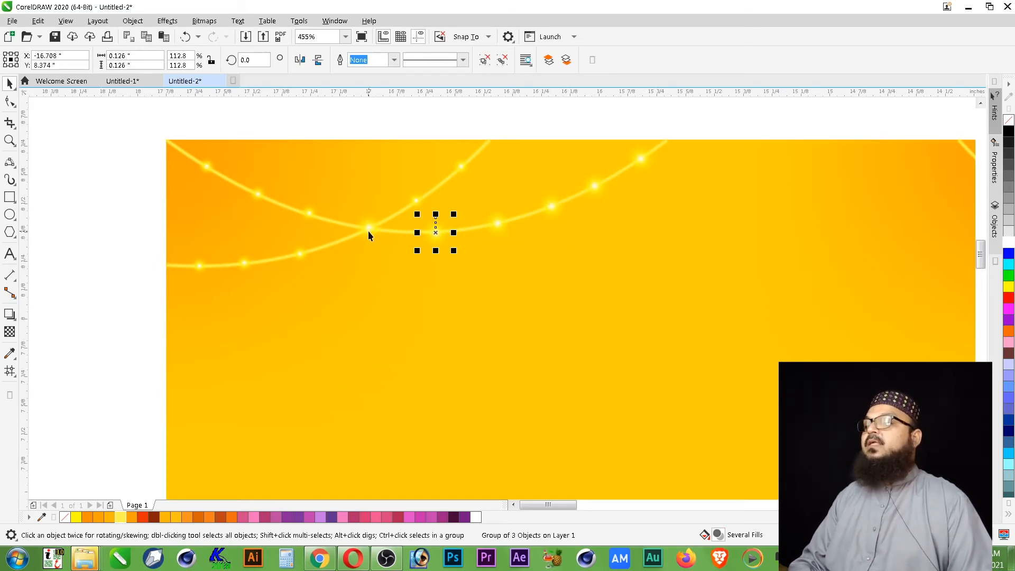
- Repeat the enlargement on the light at the left corner's curve crossing and the two lights above it on the short curve
click(368, 230)
key(ctrl+r)
click(417, 201)
click(461, 167)
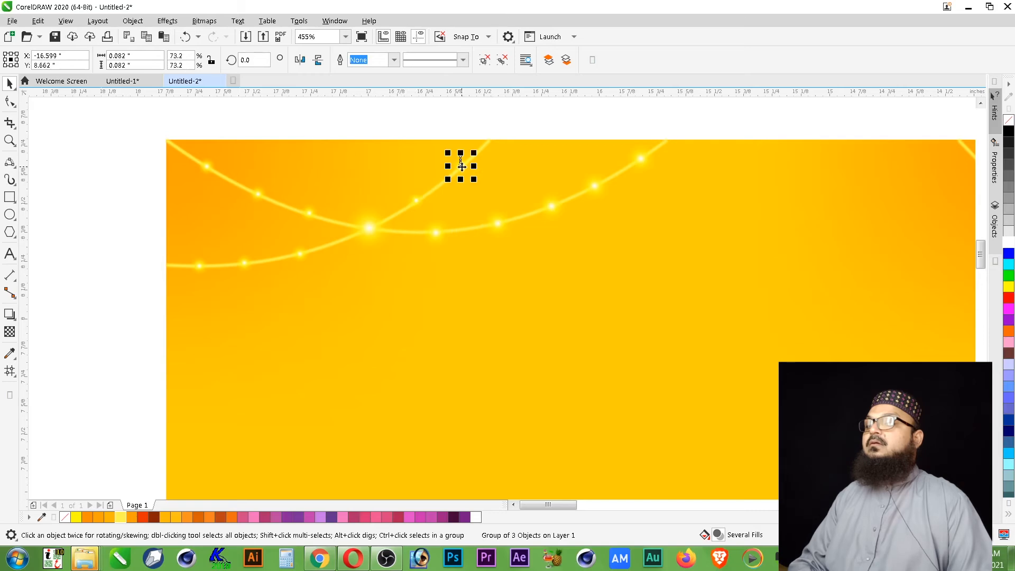
key(ctrl+r)
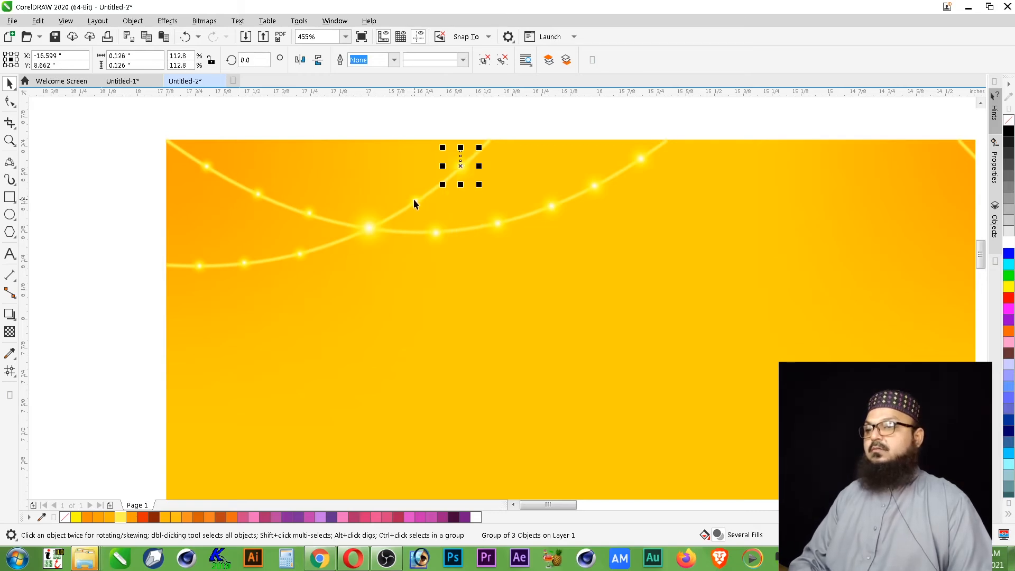
click(415, 202)
- Repeat the enlargement on the three lights along the long curve's upper left end, making each about 0.126 inches wide
click(309, 214)
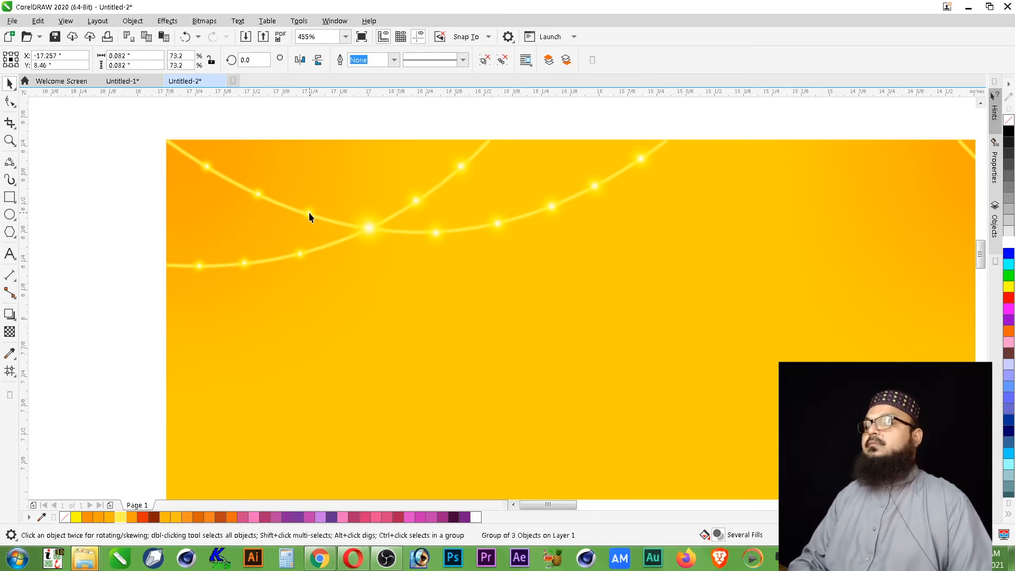
key(ctrl+r)
click(258, 195)
click(207, 167)
key(ctrl+r)
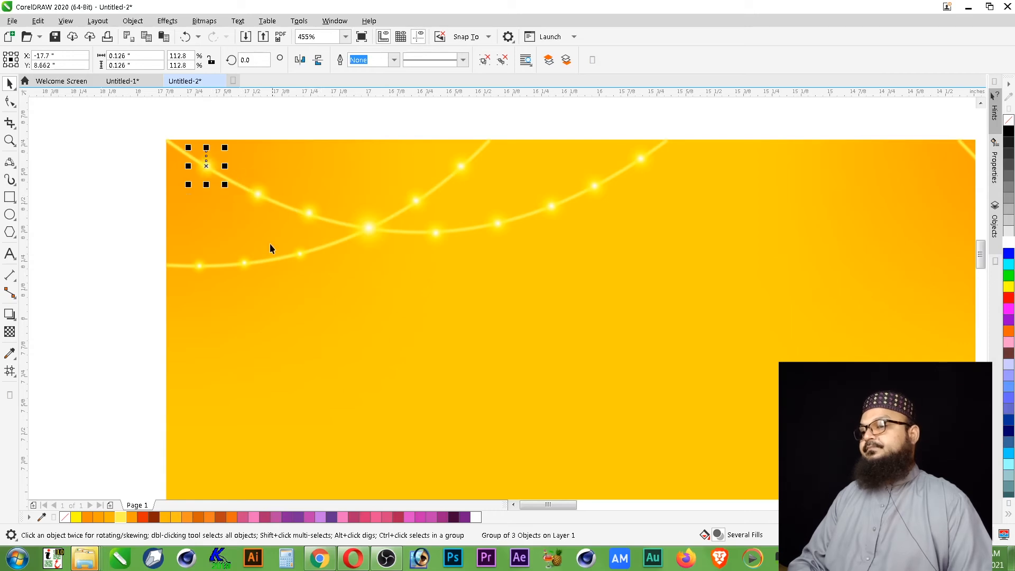
- Repeat the same enlargement on the lights along the short curve's lower left end
click(300, 255)
key(ctrl+r)
click(245, 263)
key(ctrl+r)
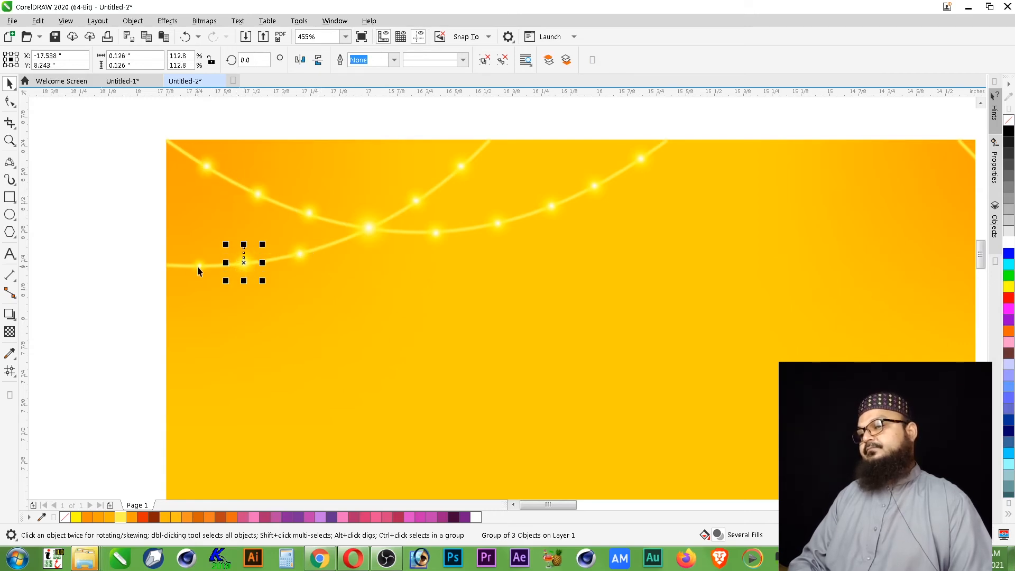
key(Escape)
- Copy a light from the left corner onto the upper end of the right corner's wide curve, at about X -14.325, Y 8.649 inches
scroll(532, 173, down, 3)
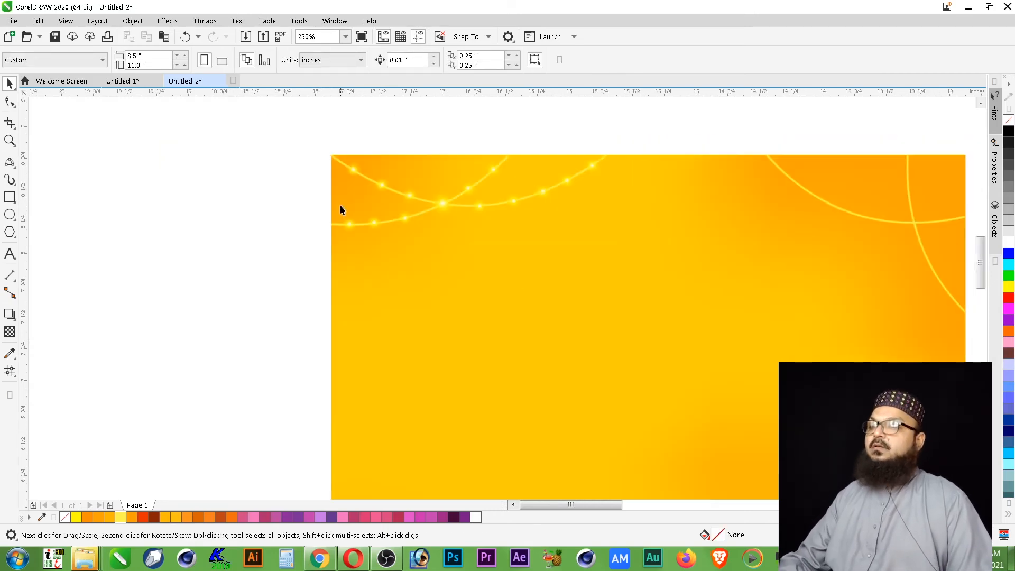
scroll(344, 209, down, 3)
key(z)
drag(328, 154, 714, 274)
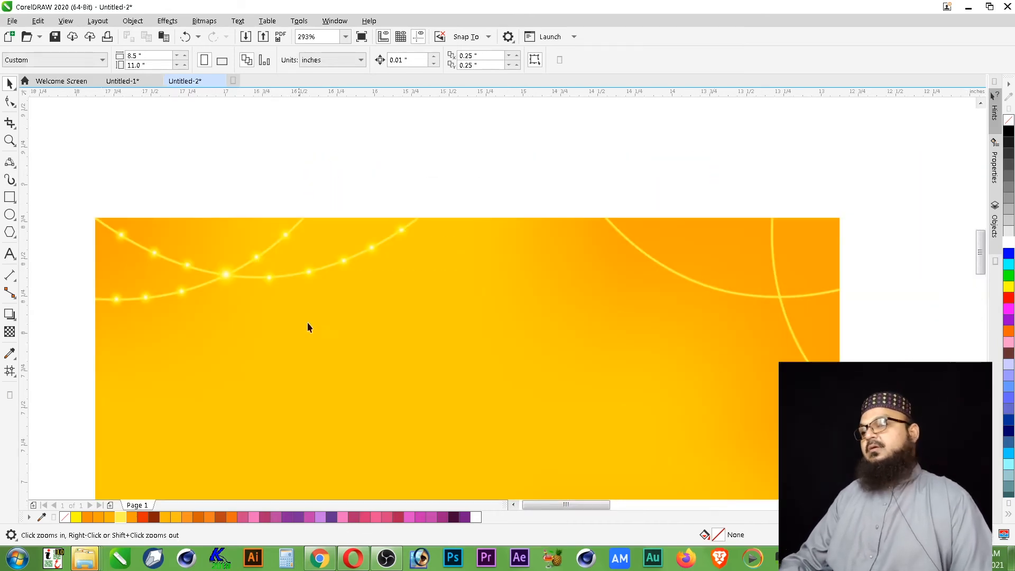
key(space)
drag(403, 231, 626, 239)
- Place copies of the light down the right corner's wide curve as far as the crossing, and shift the uppermost one slightly down the curve
key(F2)
drag(528, 175, 797, 339)
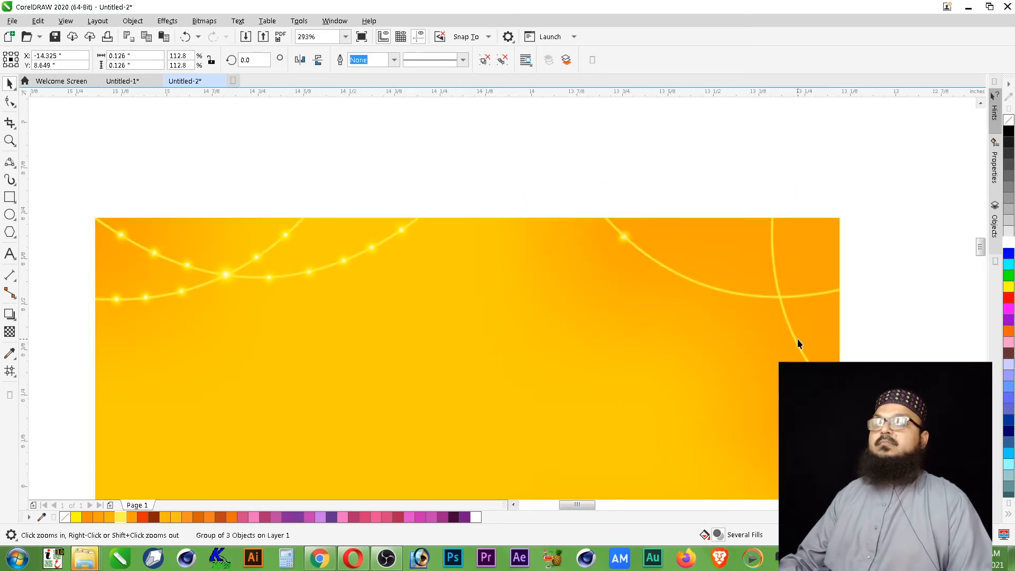
key(Escape)
drag(414, 251, 793, 397)
drag(638, 382, 697, 393)
drag(555, 342, 605, 361)
drag(481, 300, 520, 328)
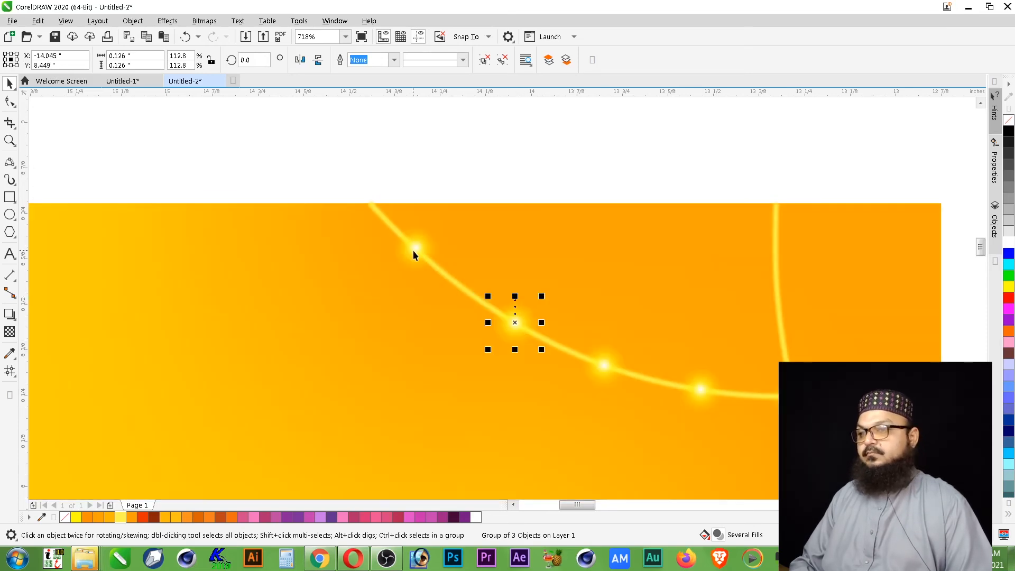
drag(413, 251, 428, 259)
click(541, 156)
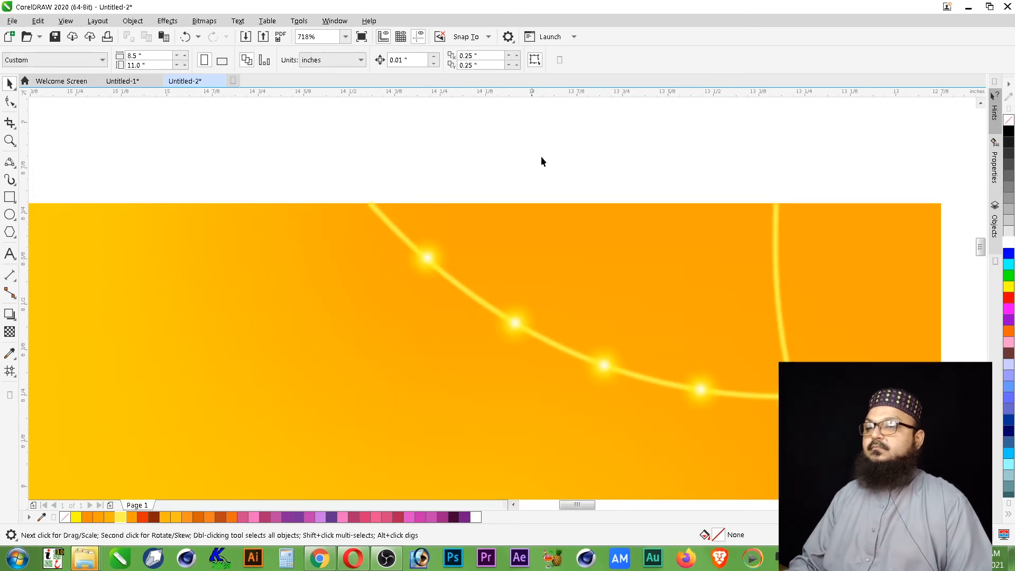
- Place copies of the light on the steep curve above and below the crossing and on the wide curve's right end
scroll(499, 169, down, 1)
key(F2)
drag(383, 159, 879, 379)
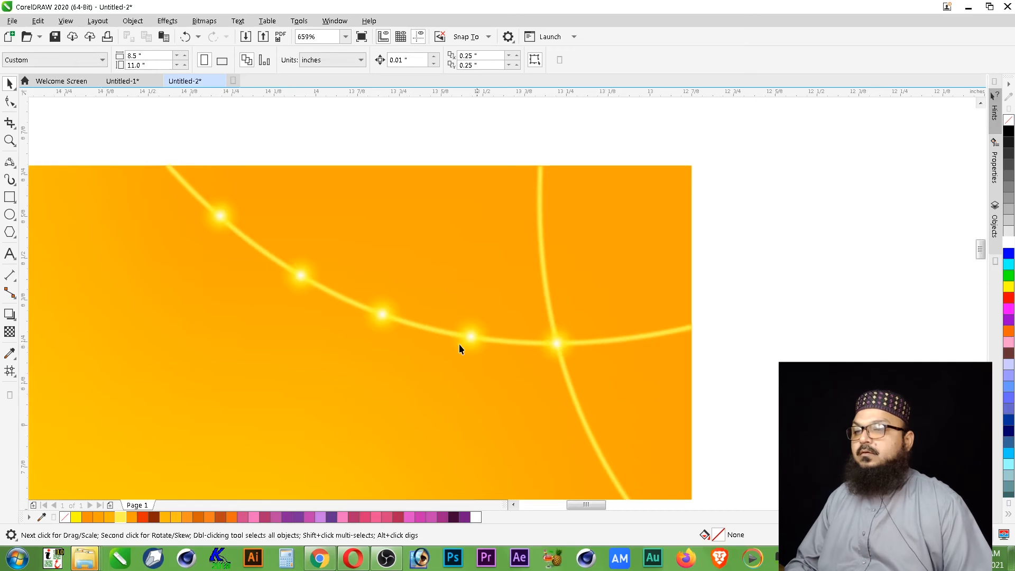
drag(475, 337, 608, 472)
- Copy the lowest light farther down the steep curve, close to the background's right edge
scroll(661, 280, down, 5)
key(z)
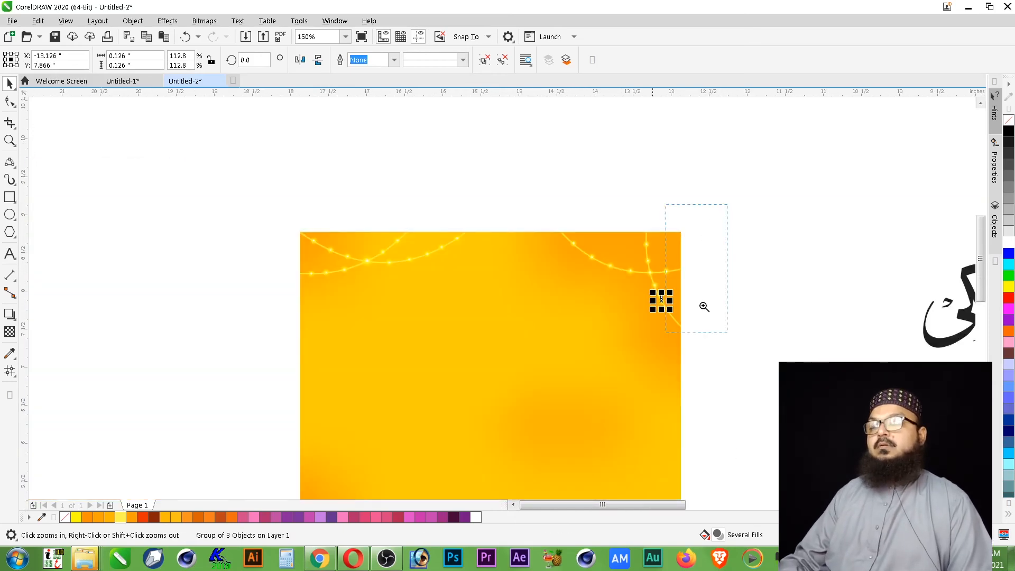
drag(705, 306, 487, 374)
key(space)
drag(634, 323, 660, 363)
click(727, 353)
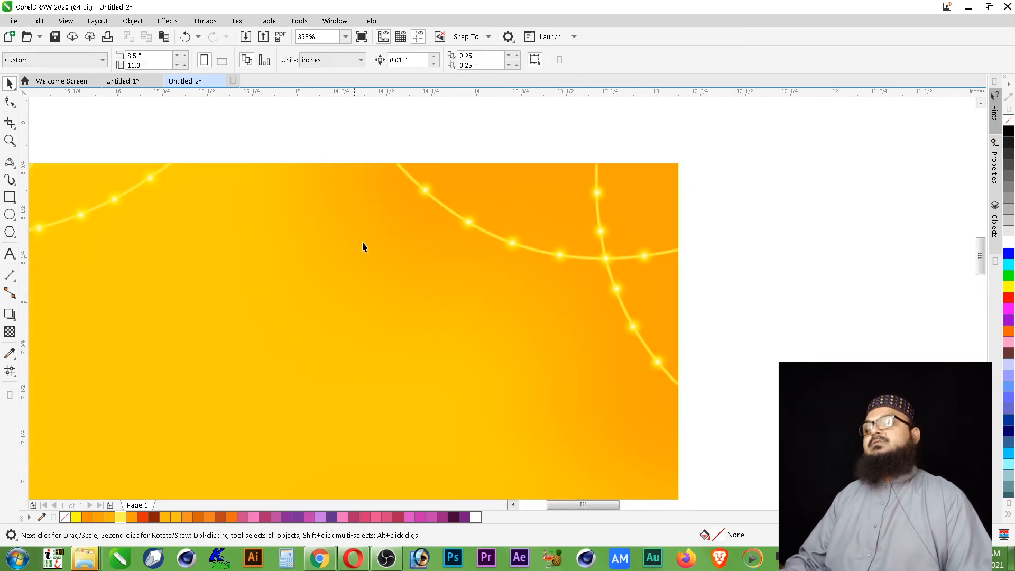
- Group the right corner's two curves together with all their lights
scroll(531, 190, down, 2)
key(z)
scroll(579, 158, down, 1)
drag(574, 167, 283, 274)
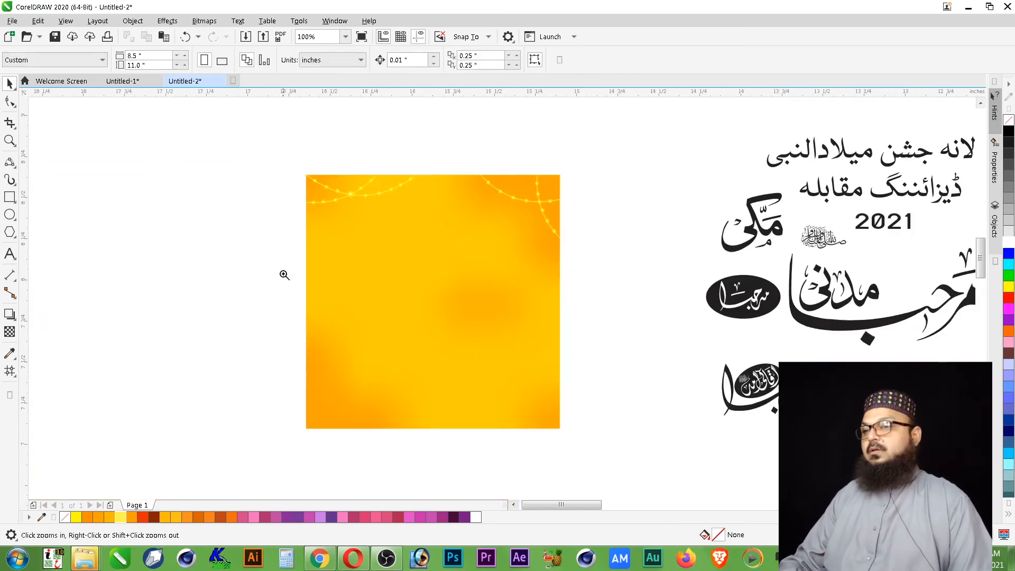
scroll(631, 136, down, 1)
key(z)
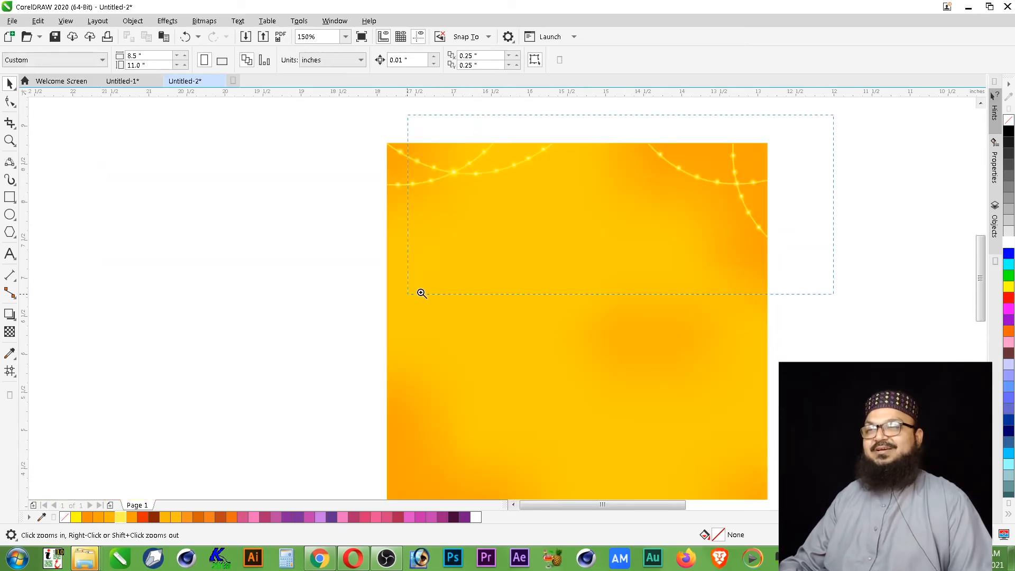
drag(422, 293, 405, 294)
drag(906, 127, 584, 404)
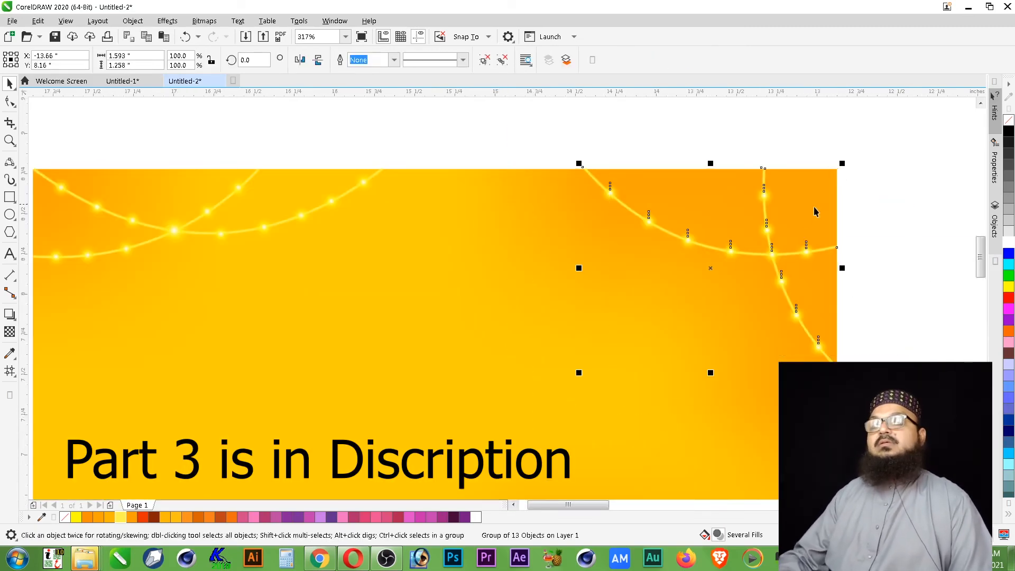
- Enlarge the light at the right corner's curve crossing about its centre, inside its group
scroll(668, 317, up, 2)
ctrl+click(598, 279)
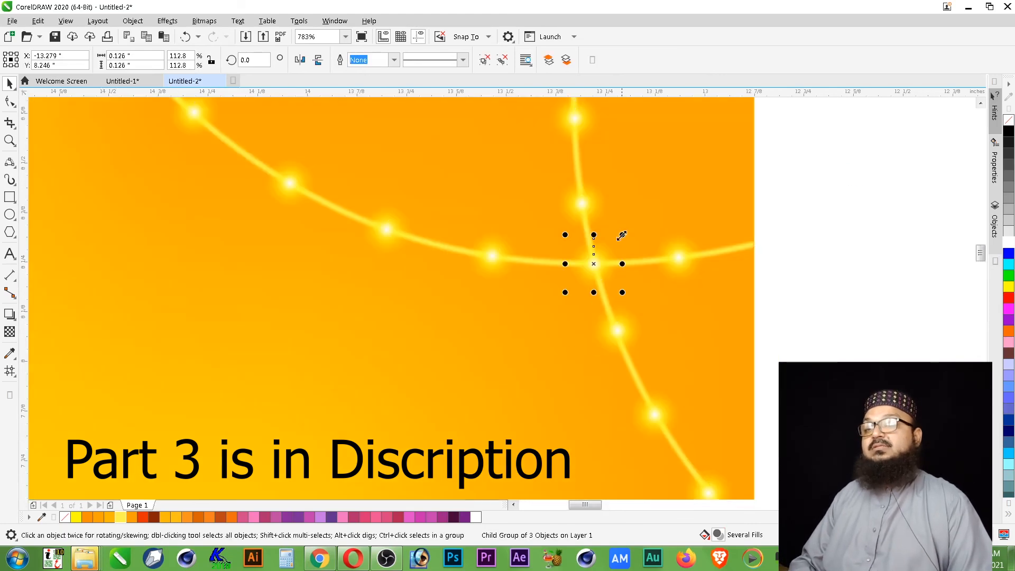
drag(622, 236, 635, 223)
click(648, 279)
scroll(731, 258, down, 3)
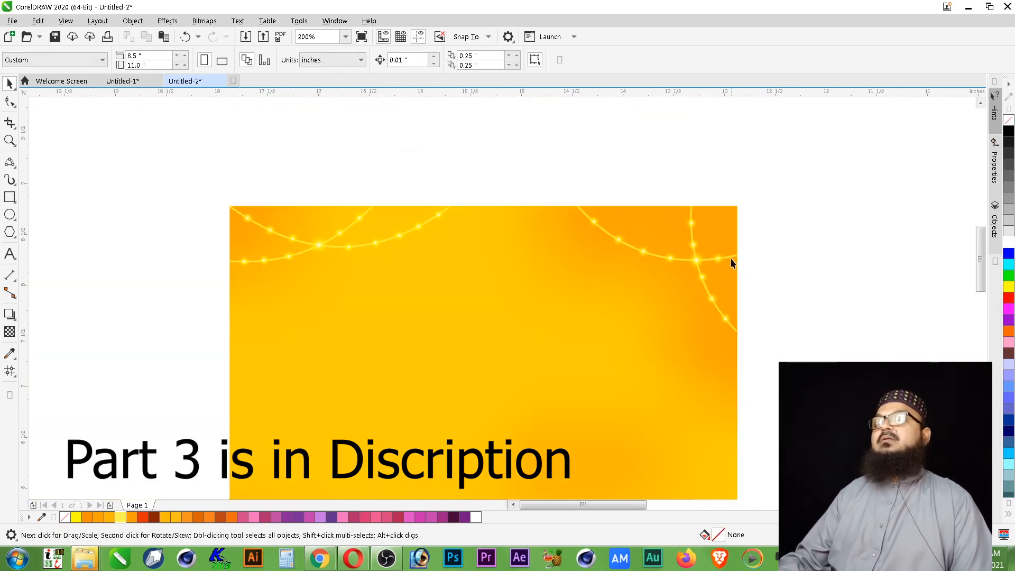
- Group the left corner's two curves together with all their lights
key(z)
scroll(532, 261, up, 2)
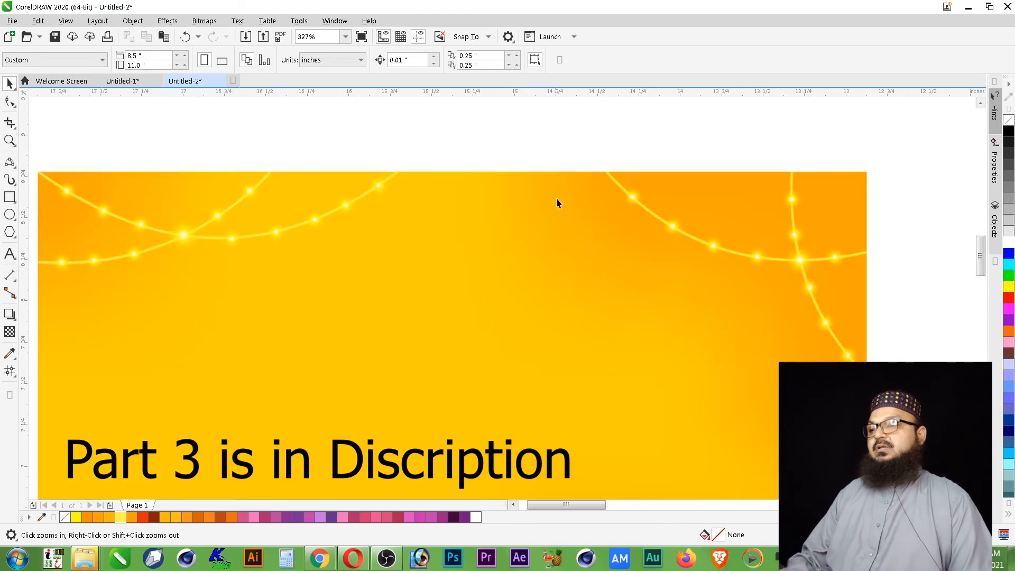
drag(495, 148, 26, 365)
key(ctrl+g)
click(699, 313)
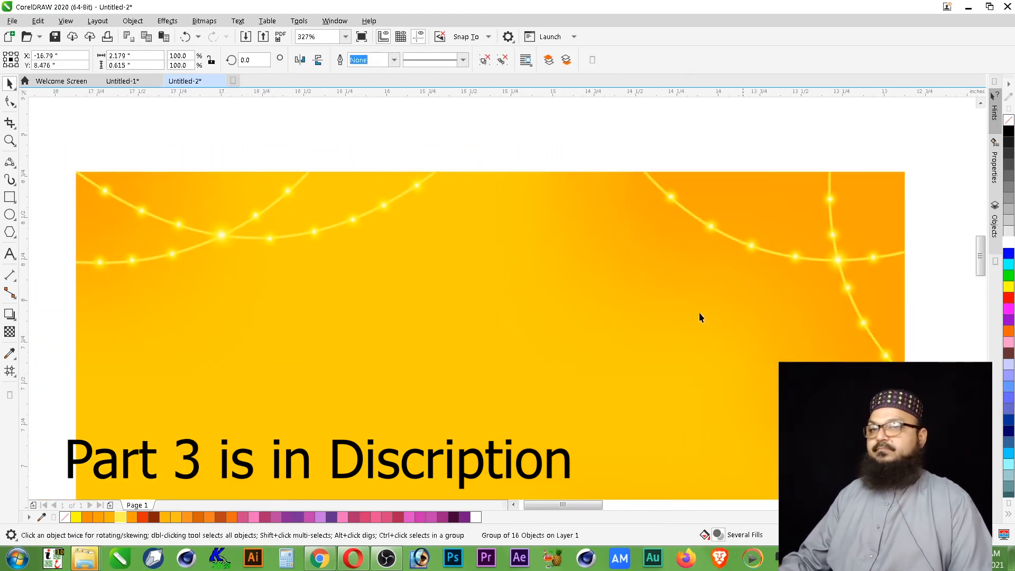
- PowerClip both corner light groups inside the orange-yellow background
click(831, 259)
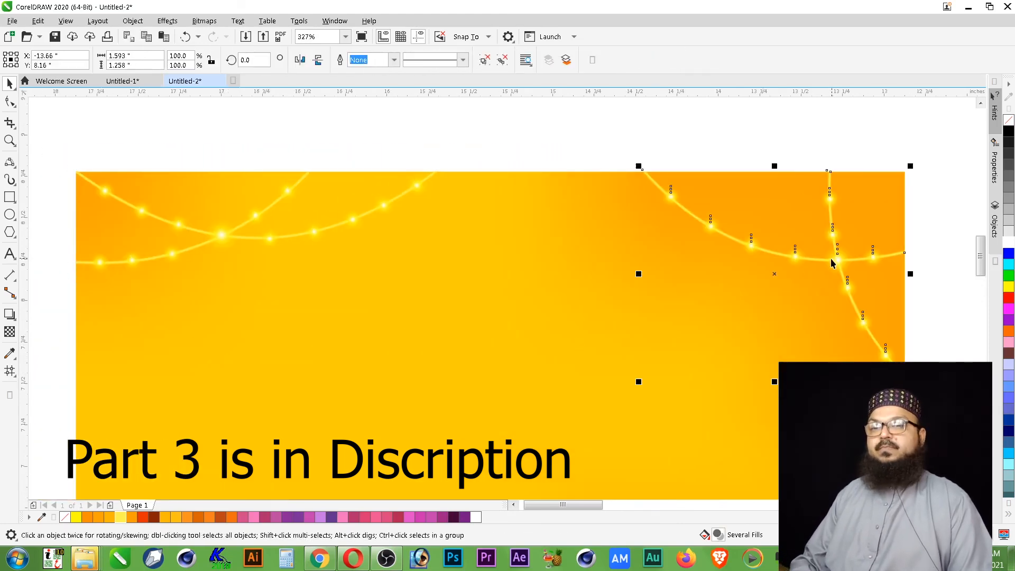
shift+click(221, 235)
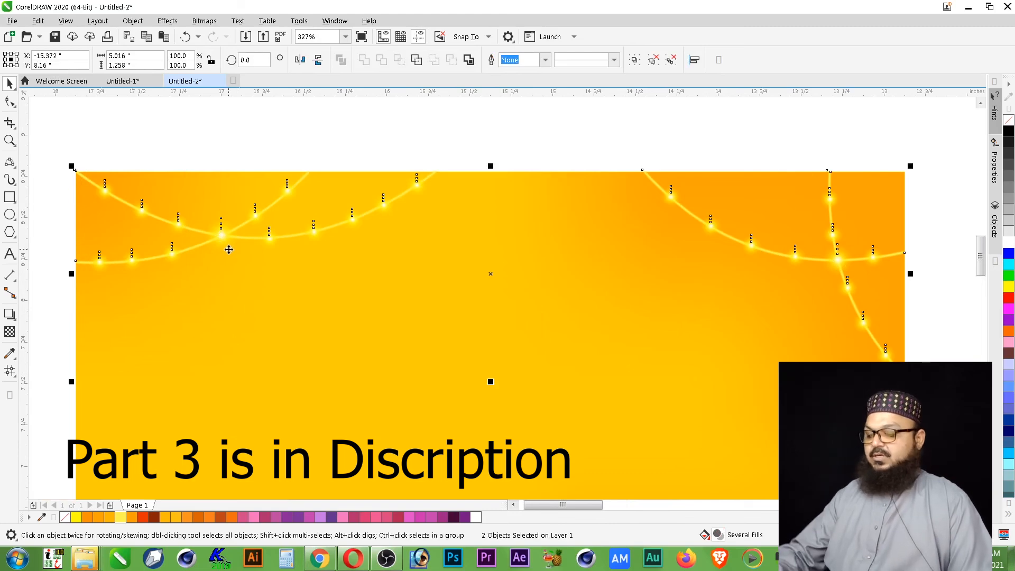
click(132, 21)
mouse_move(154, 66)
click(374, 66)
click(222, 245)
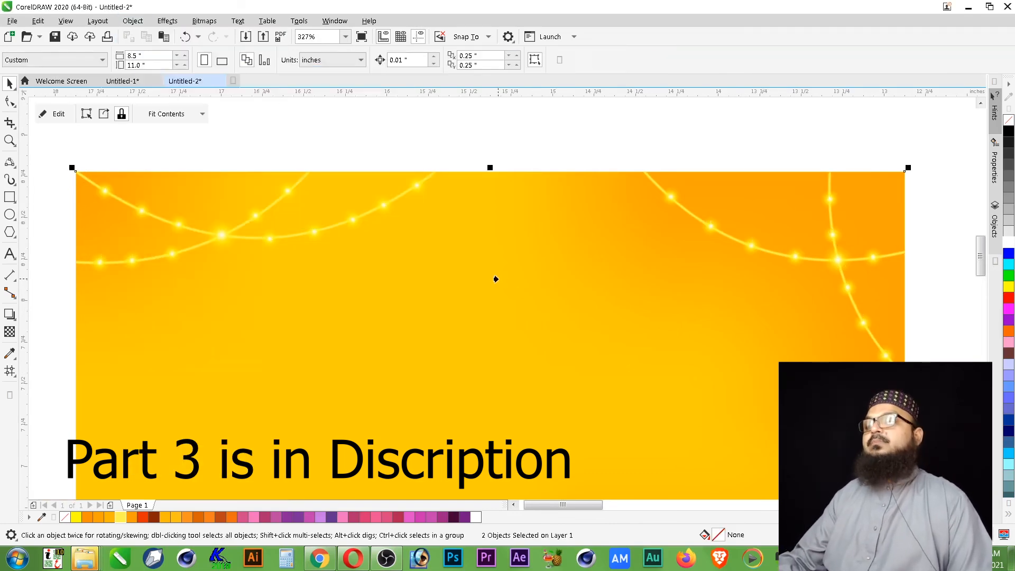
scroll(433, 246, down, 3)
click(440, 178)
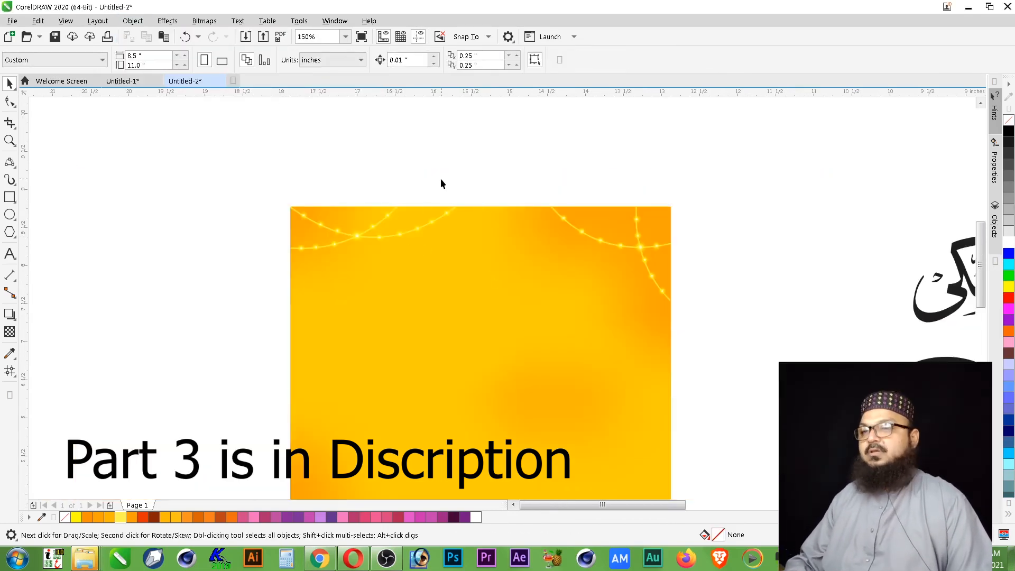
- Draw an upright rectangle about 0.158 by 0.422 inches to the left of the background and place a mirrored copy against its right side
key(z)
right_click(704, 195)
drag(461, 420, 703, 178)
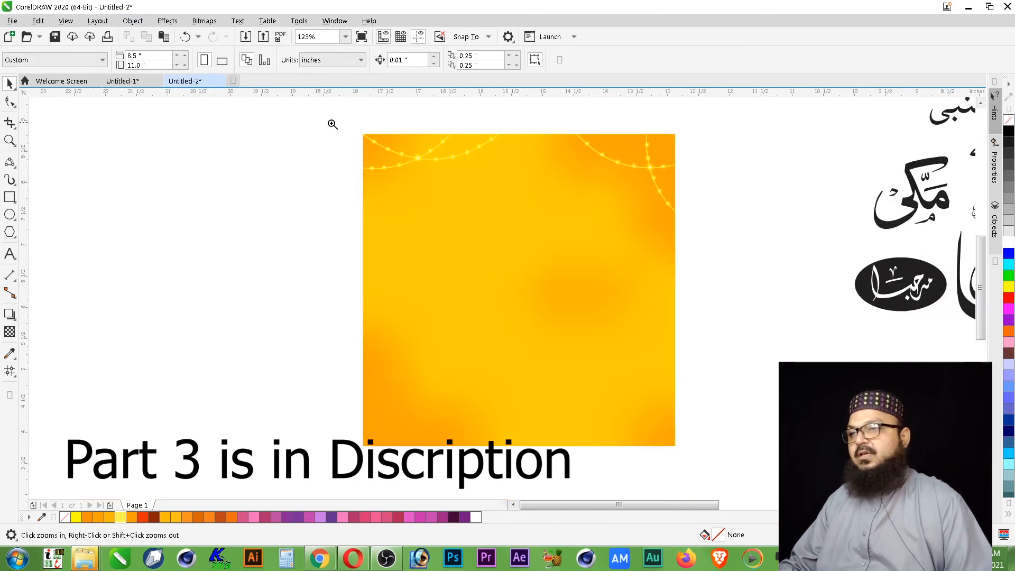
drag(332, 124, 695, 261)
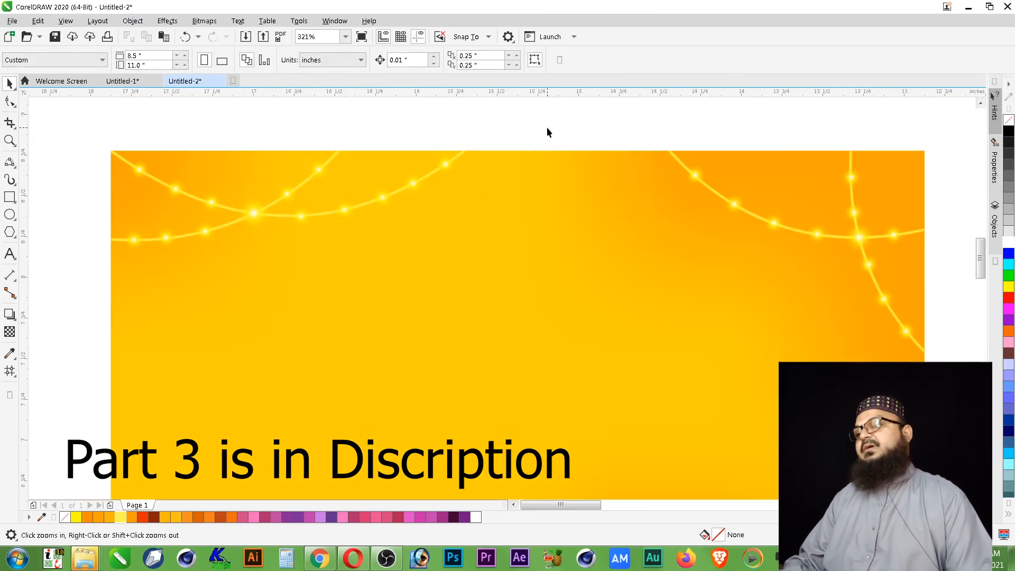
drag(220, 120, 479, 341)
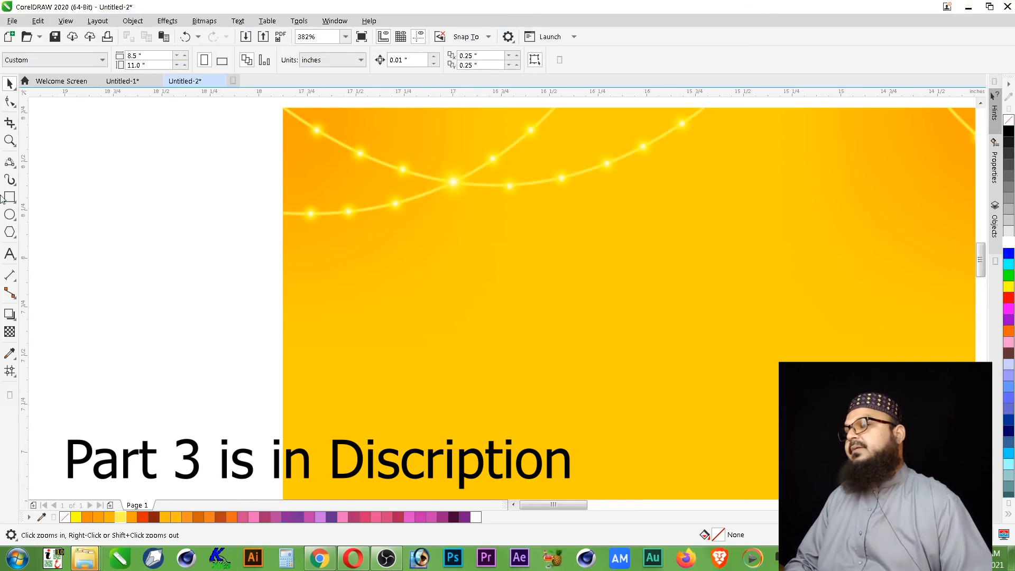
click(10, 197)
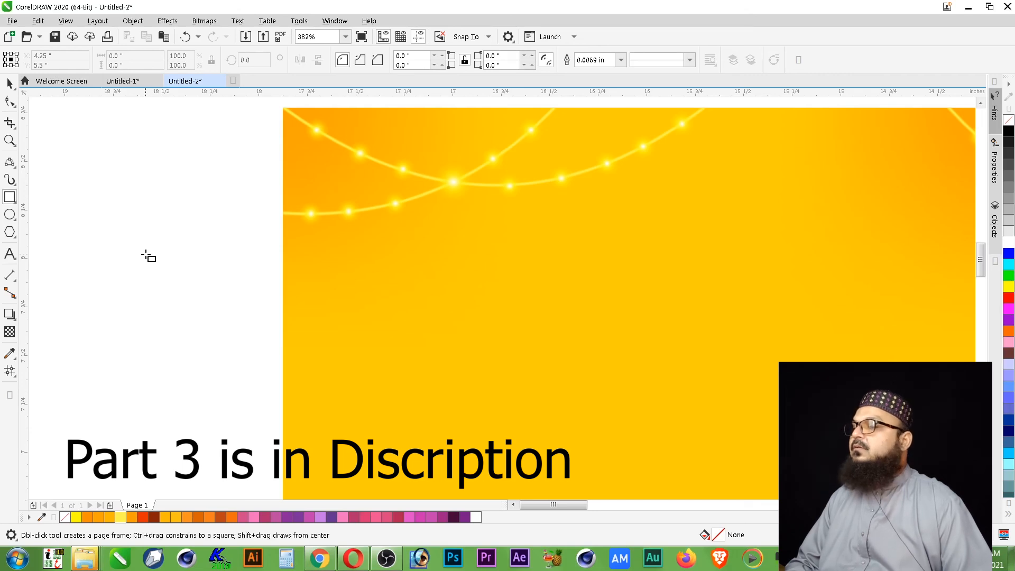
drag(145, 255, 177, 336)
key(space)
drag(142, 295, 208, 295)
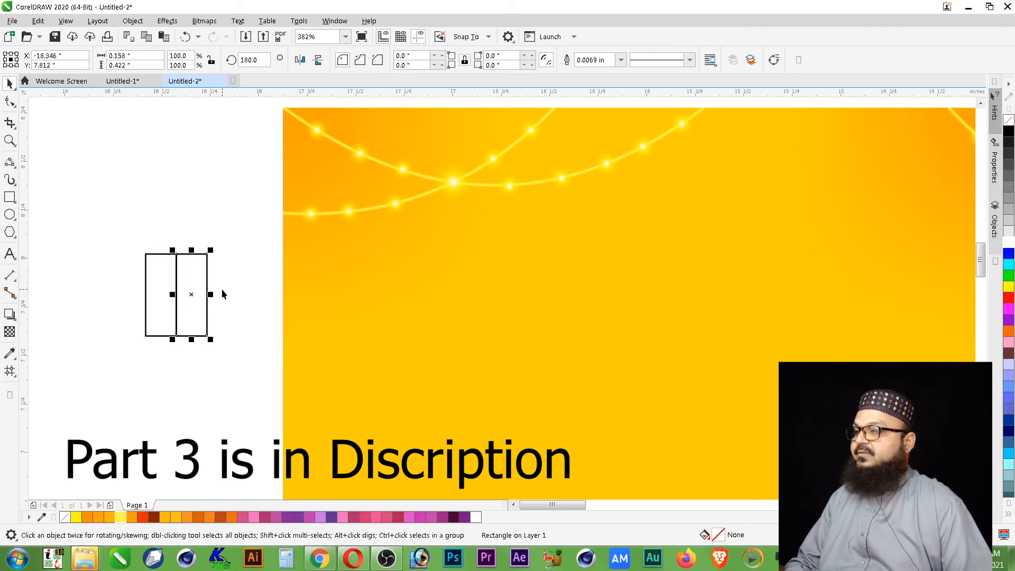
- Narrow the rectangle pair to about 0.248 inches wide, and add a taller copy about 0.488 inches high on the same centre
drag(215, 245, 141, 355)
drag(211, 295, 198, 295)
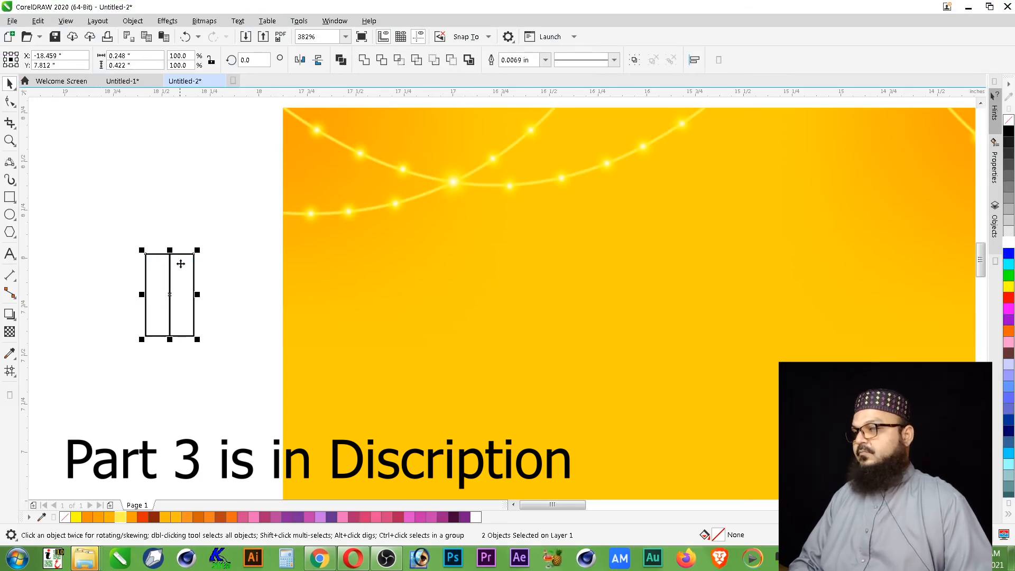
drag(170, 250, 170, 245)
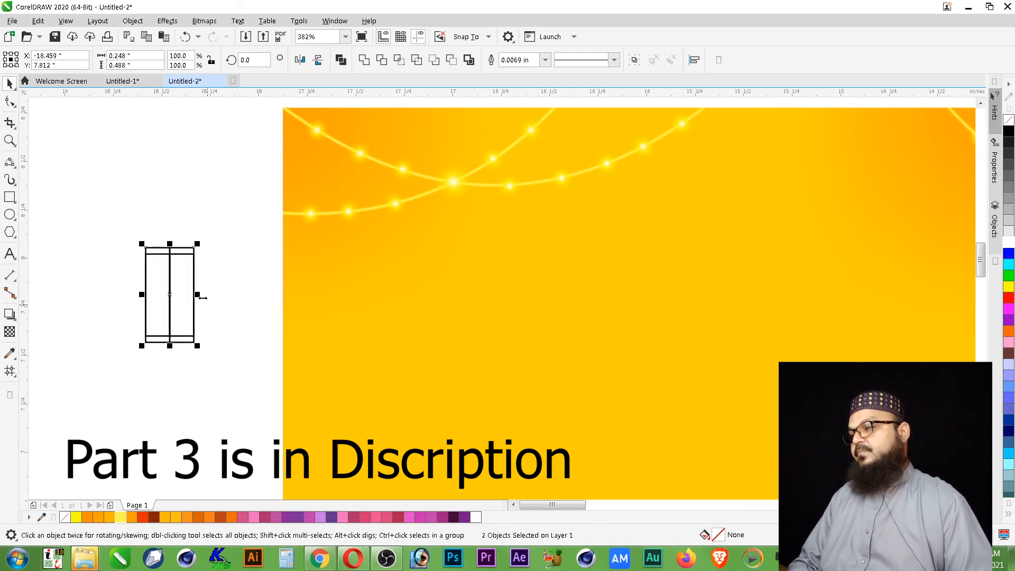